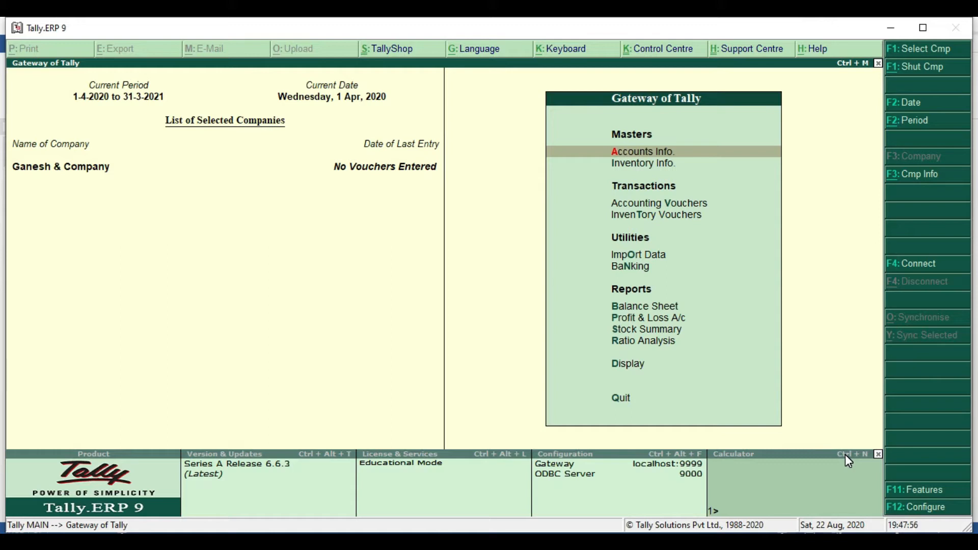
Step: Switch to the Business Transactions document in Word to review the listed transactions, and return to Tally.ERP 9
click(668, 541)
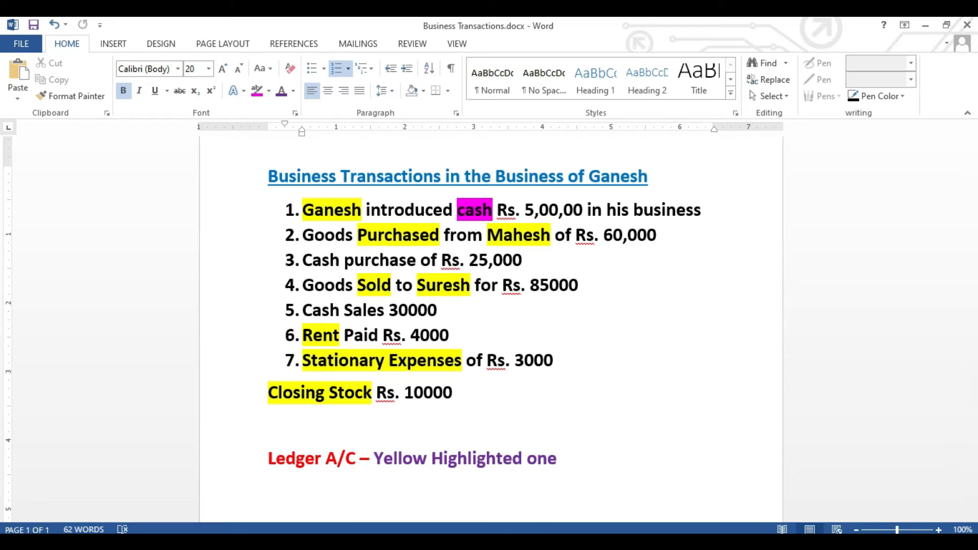
key(alt+Tab)
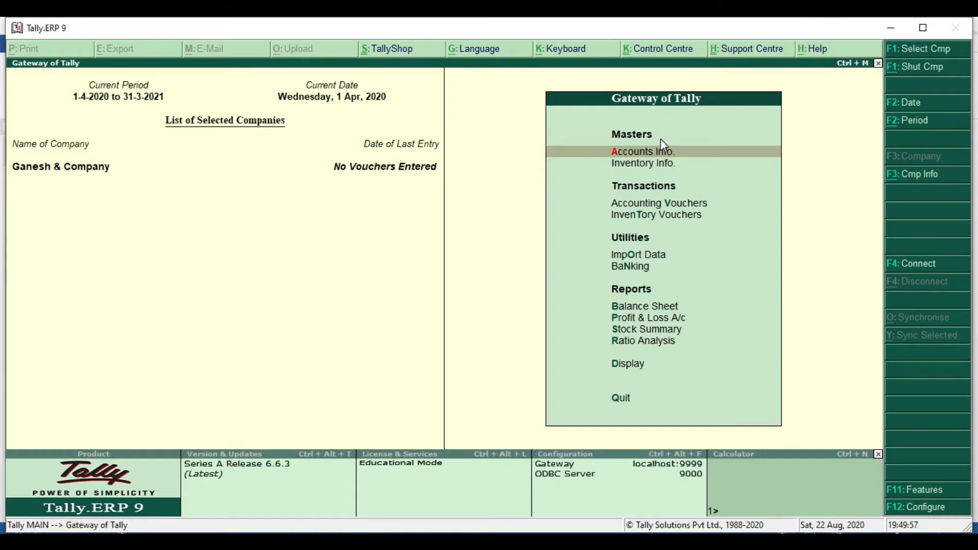
key(Down)
key(Up)
click(643, 153)
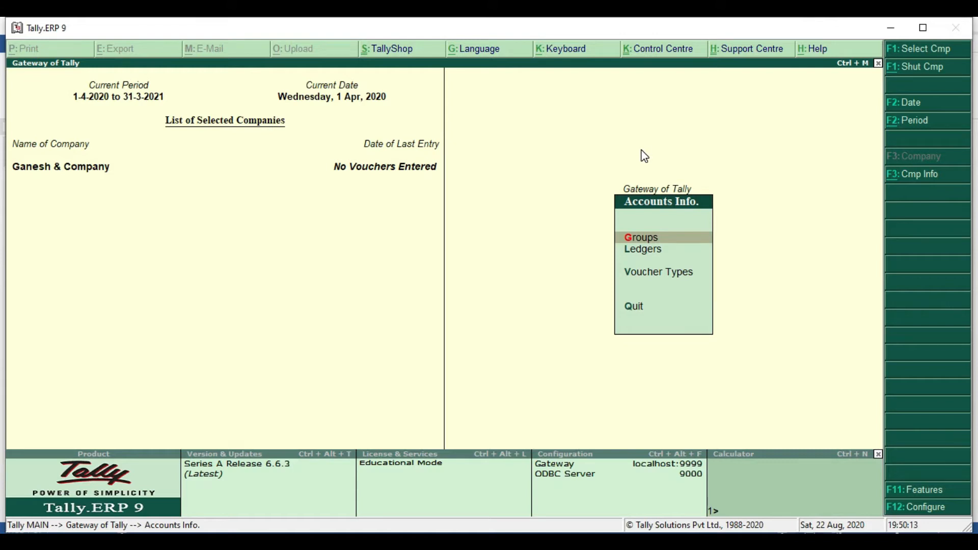
key(Down)
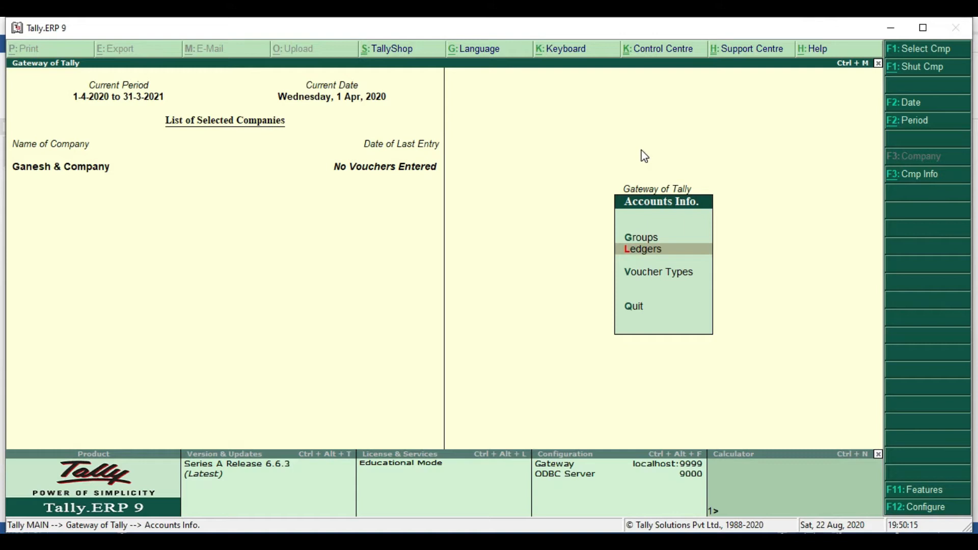
key(Return)
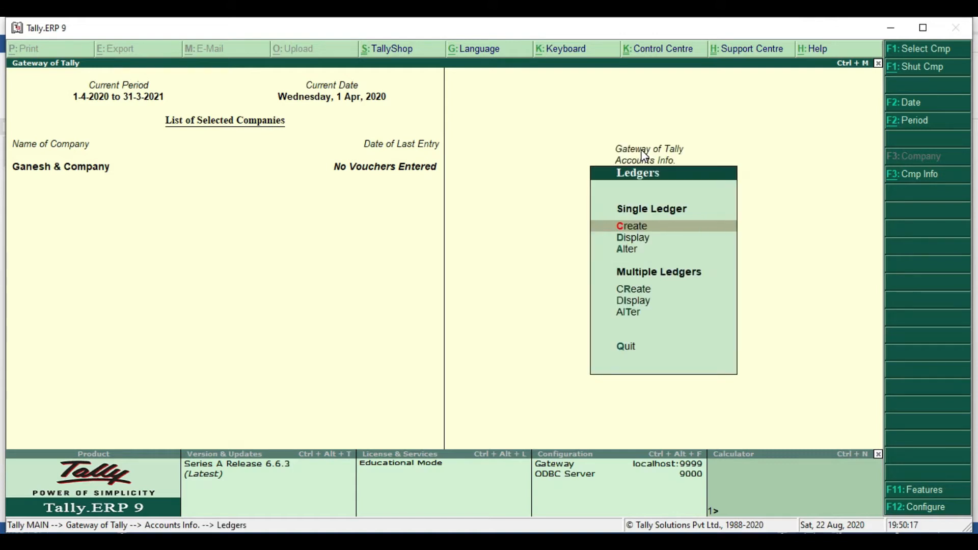
key(Escape)
key(Escape)
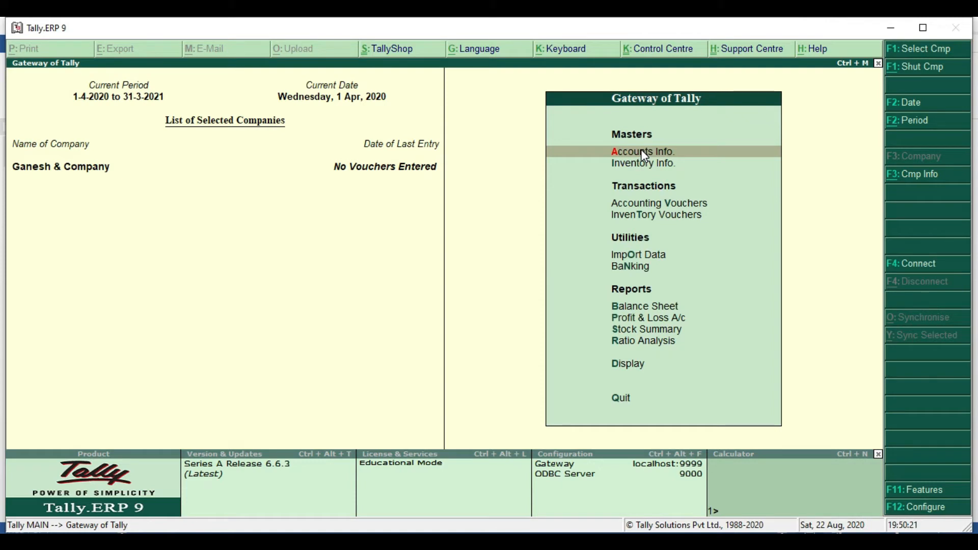
Step: Start creating a single ledger from the accounts masters, after checking the transaction list in Word for the accounts needed
key(Return)
key(Down)
key(Return)
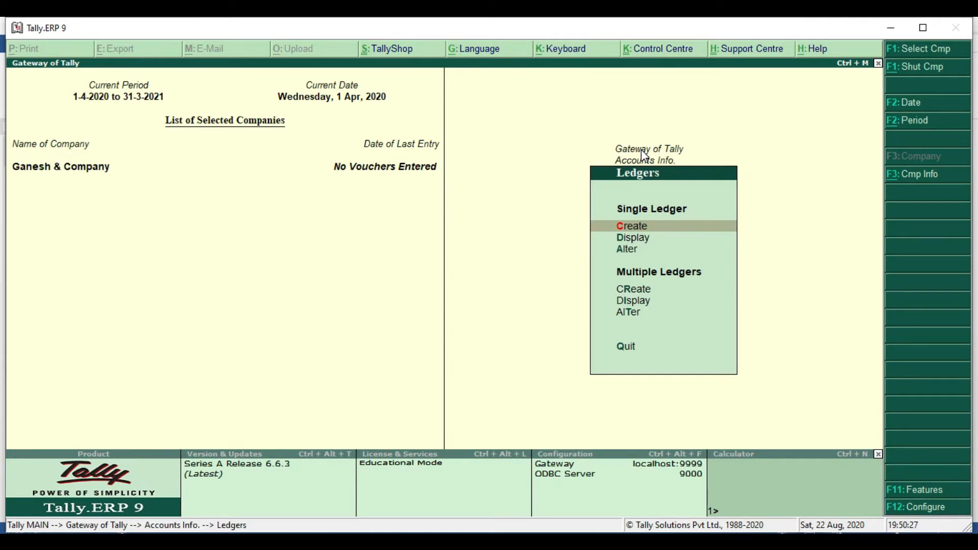
click(619, 542)
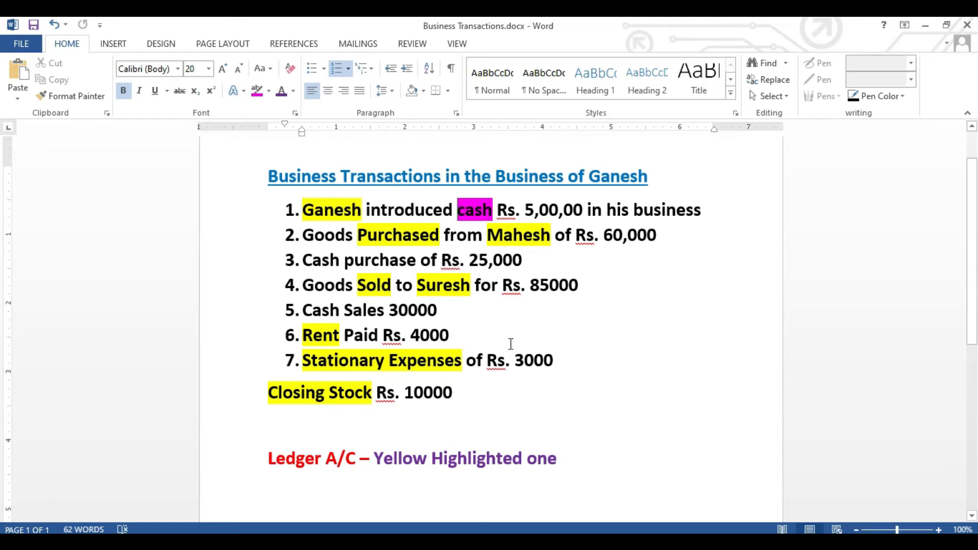
key(alt+Tab)
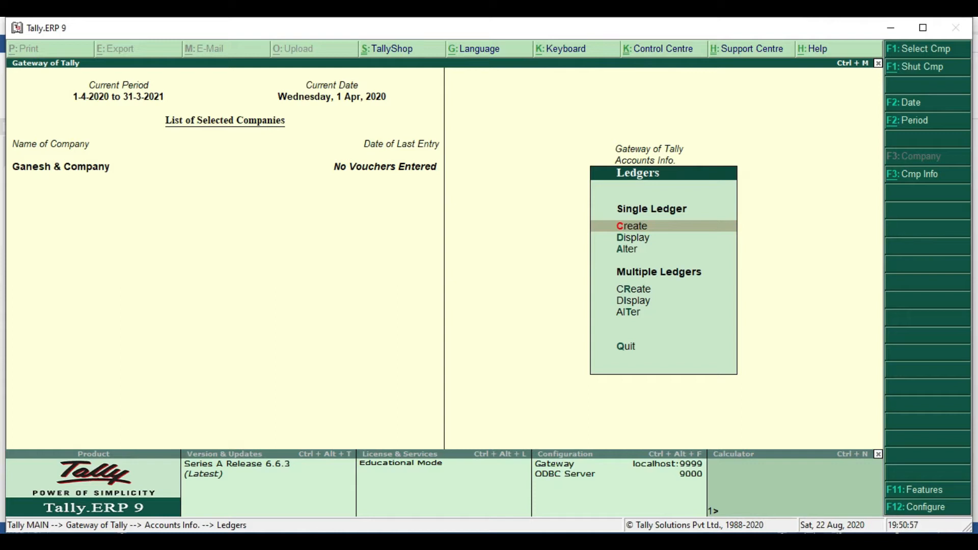
key(Return)
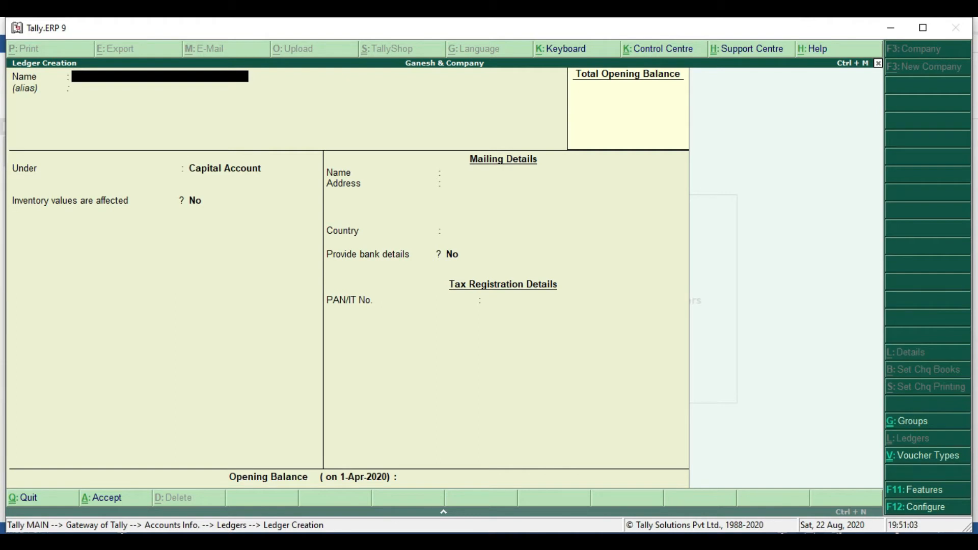
Step: Switch to the Word document and add "/Capital" after the owner's name in the first transaction
key(alt+Tab)
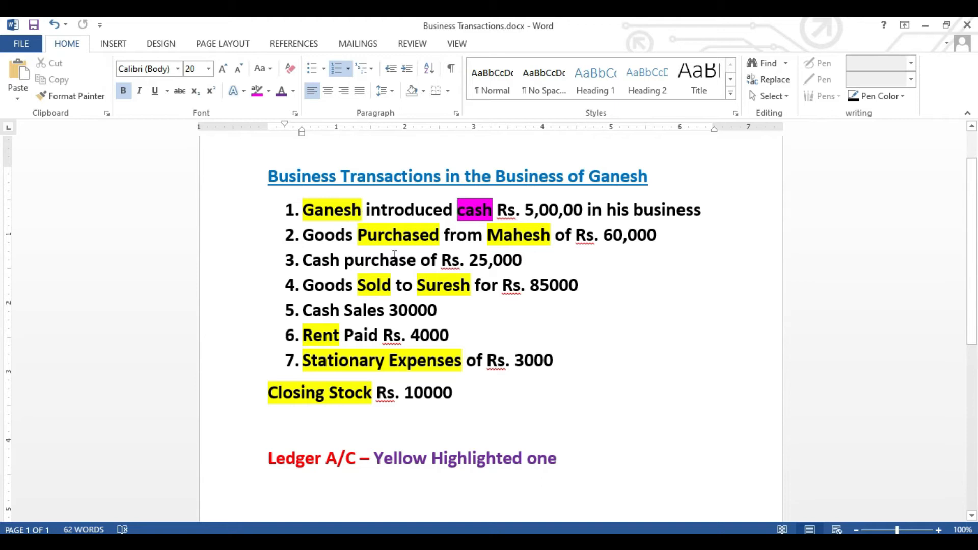
click(363, 214)
text(/)
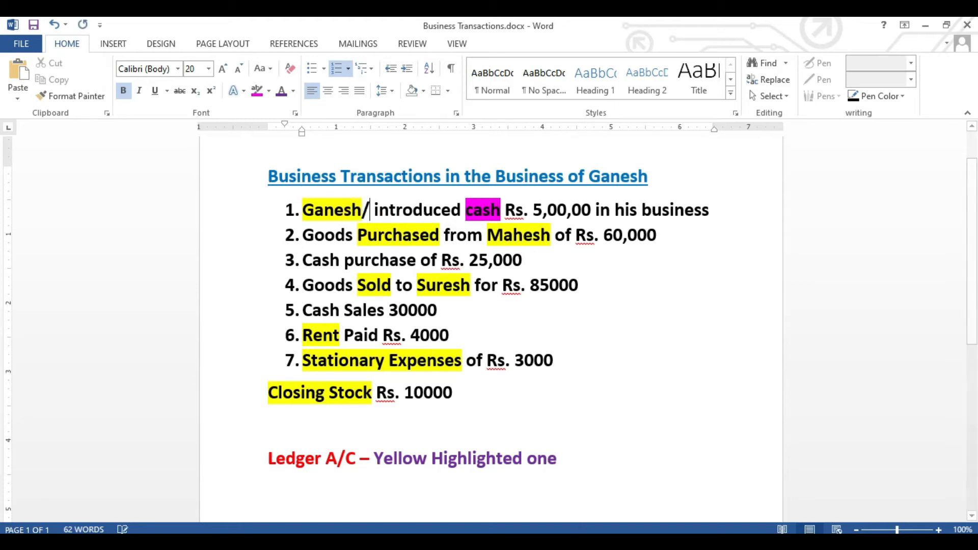
text(Capital)
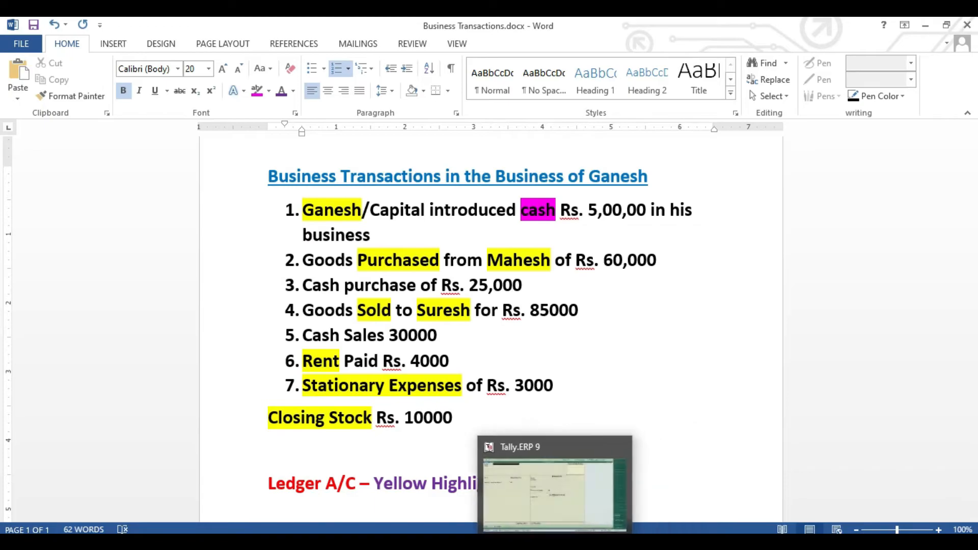
Step: Return to Tally.ERP 9 and name the new ledger Capital A/C, leaving the alias empty
click(554, 542)
text(Capita)
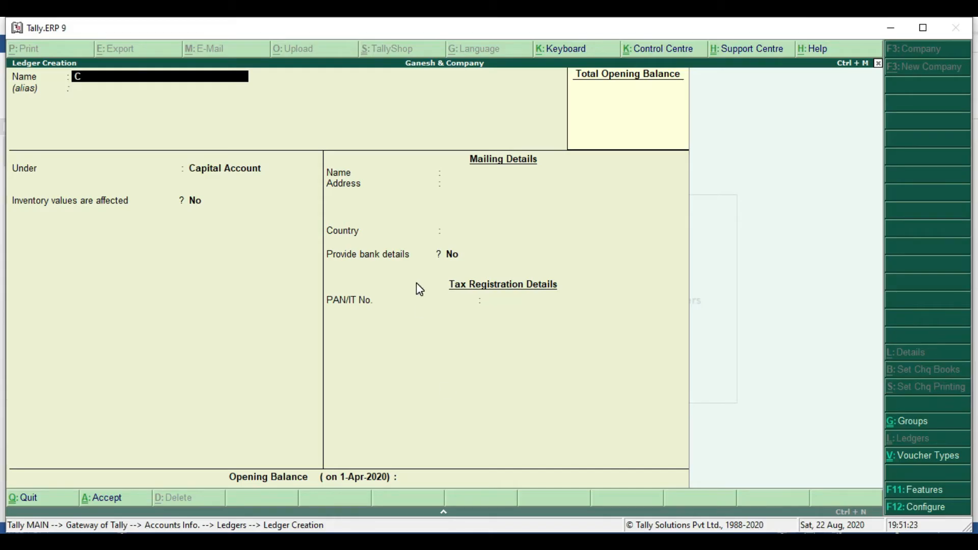
text(l A/C)
key(Return)
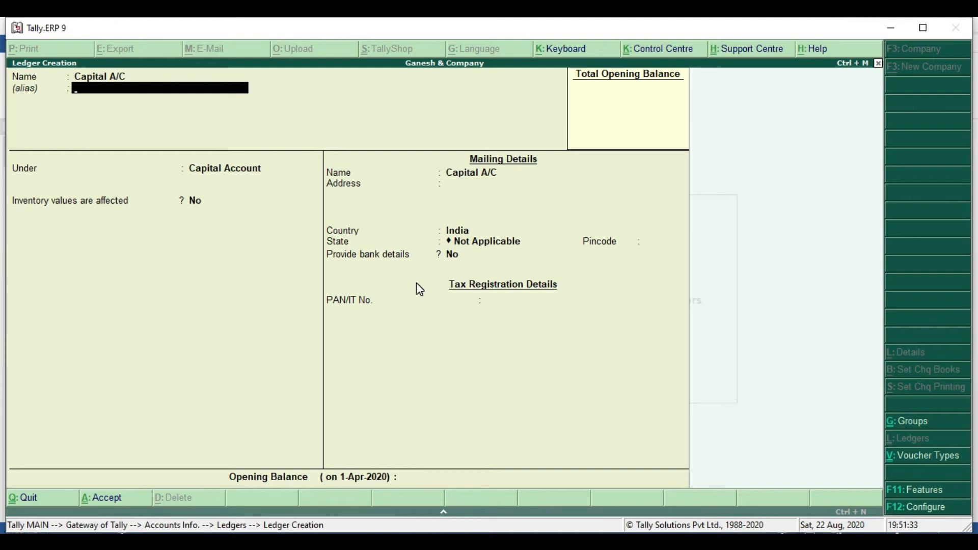
key(Return)
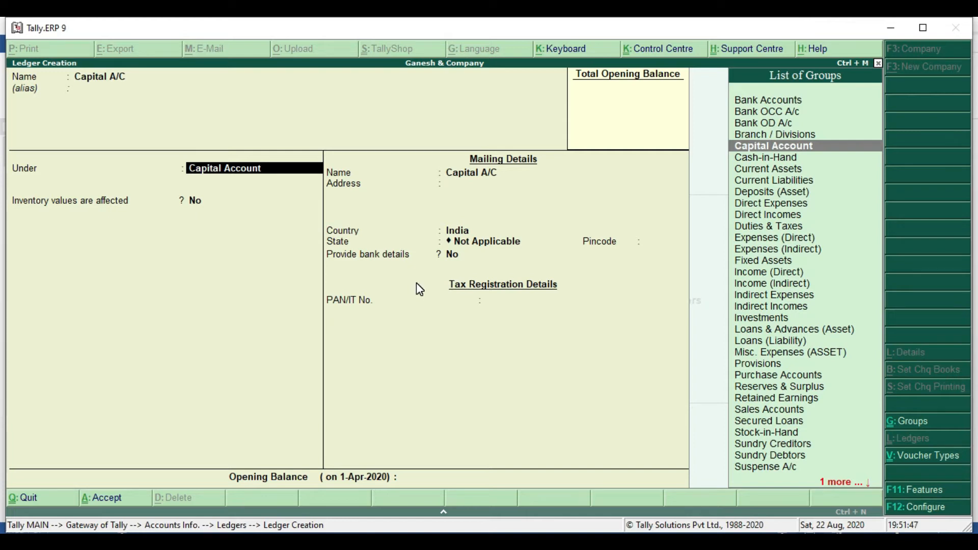
Step: Place the Capital A/C ledger under the Capital Account group
key(Down)
key(Down)
key(Down)
key(Down)
key(Down)
key(Down)
key(Down)
key(Down)
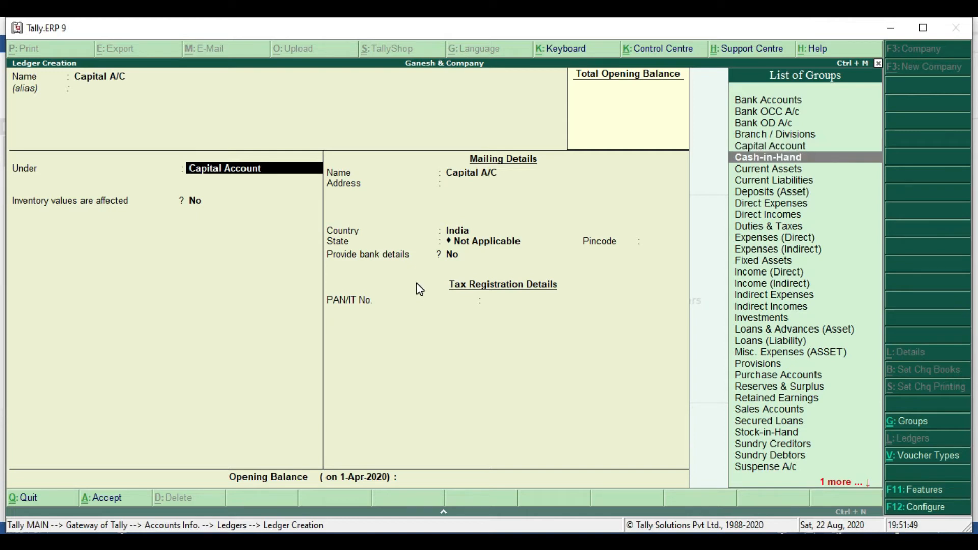
key(Up)
key(Up)
key(Up)
key(Up)
key(Up)
key(Up)
key(Up)
key(Up)
key(Up)
key(Up)
key(Up)
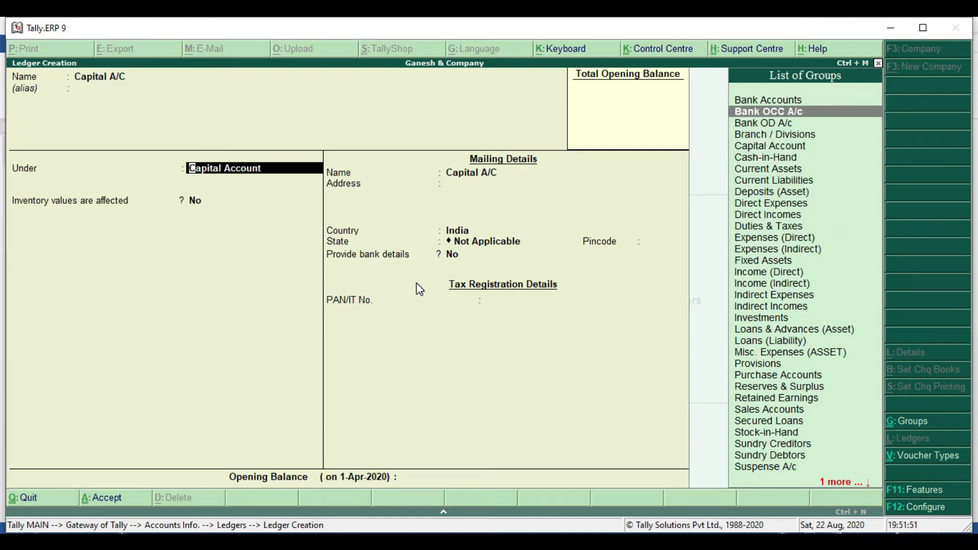
key(Down)
key(Down)
key(Down)
key(Down)
key(Down)
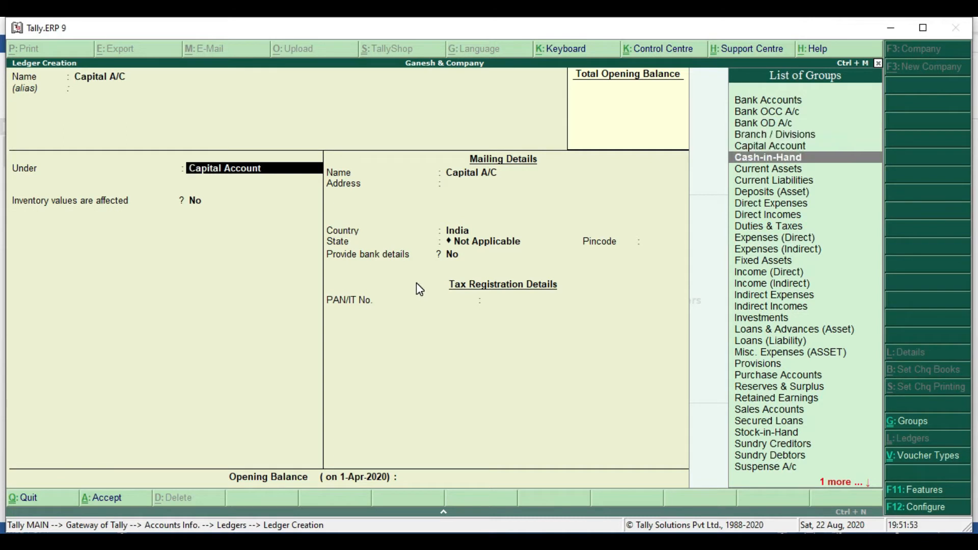
key(Up)
key(Up)
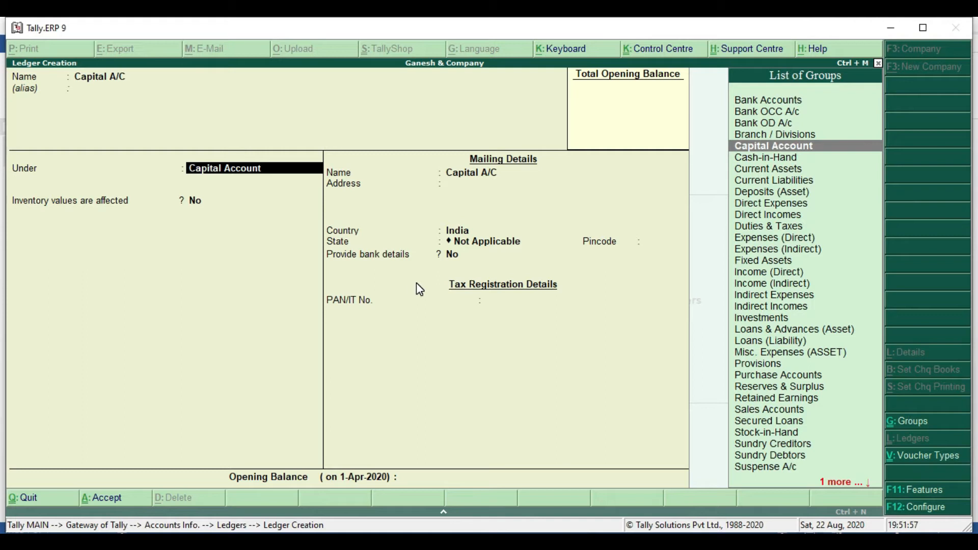
key(Right)
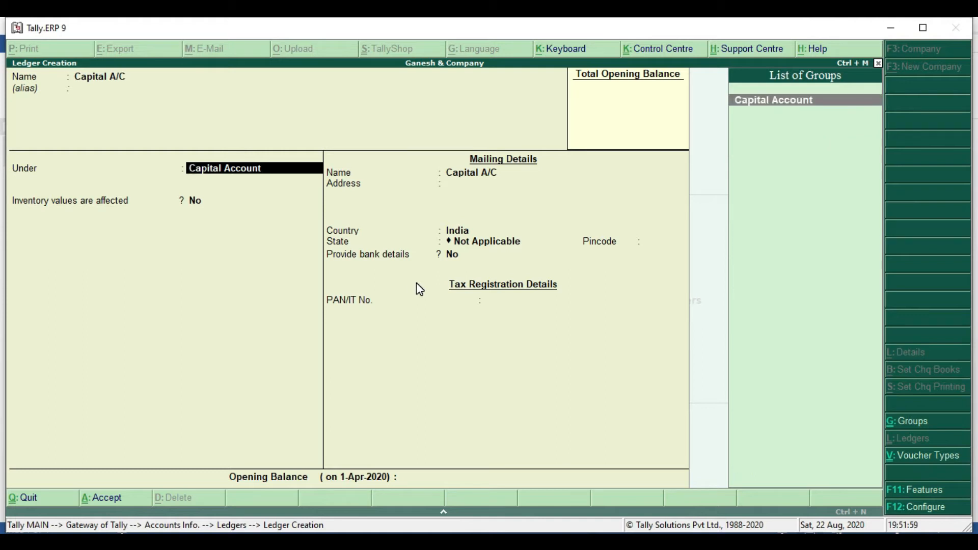
key(Return)
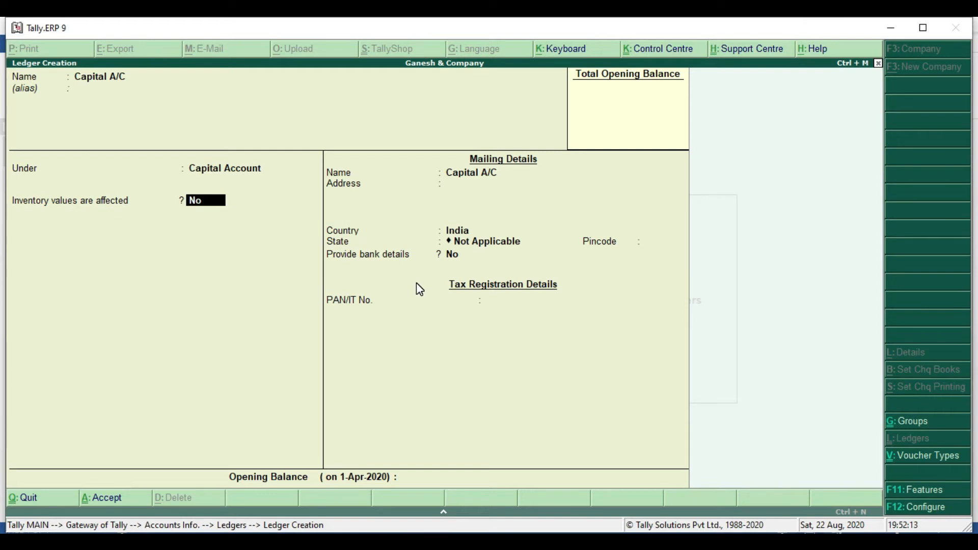
Step: Keep inventory values unaffected and the country as India, leave the address blank, and set the ledger's state to Uttar Pradesh
key(Return)
key(Return)
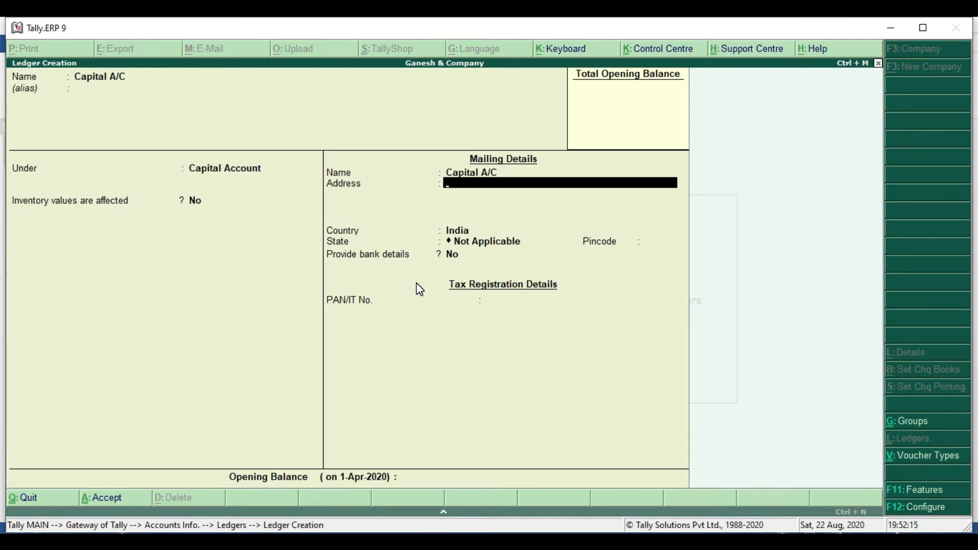
key(Return)
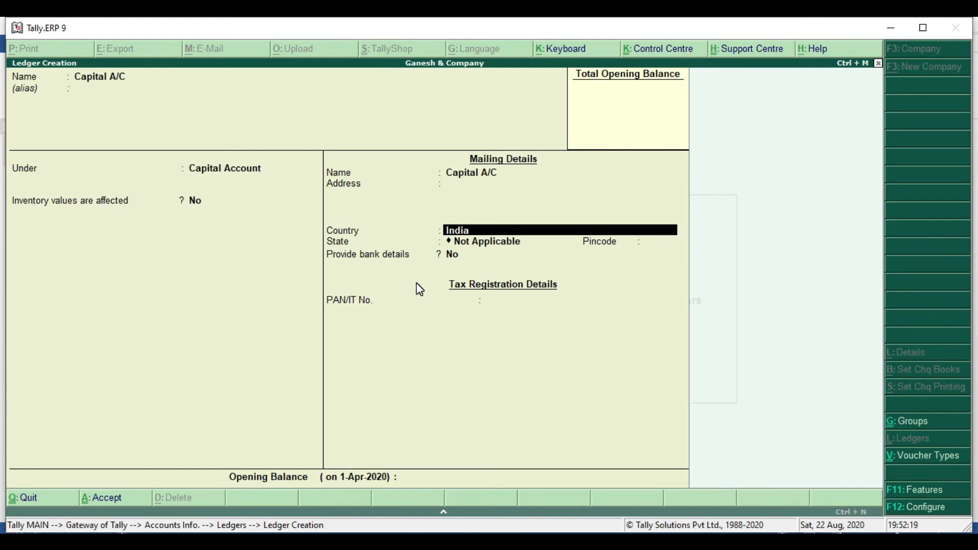
key(Return)
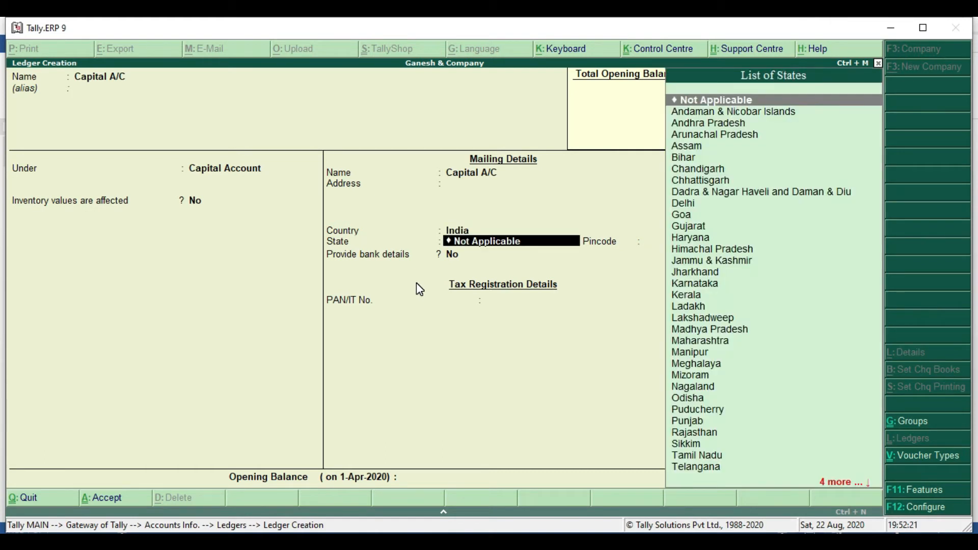
text(Utt)
key(Down)
key(Down)
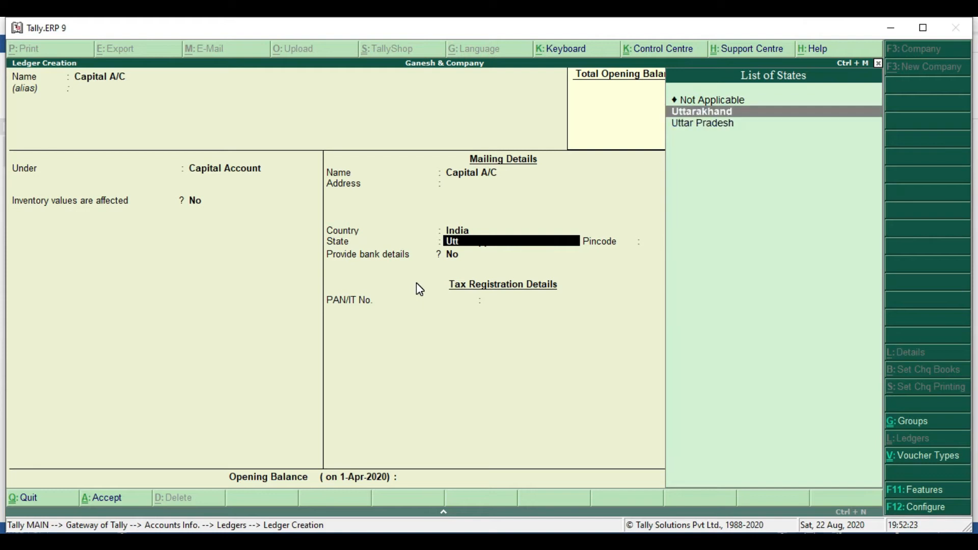
key(Return)
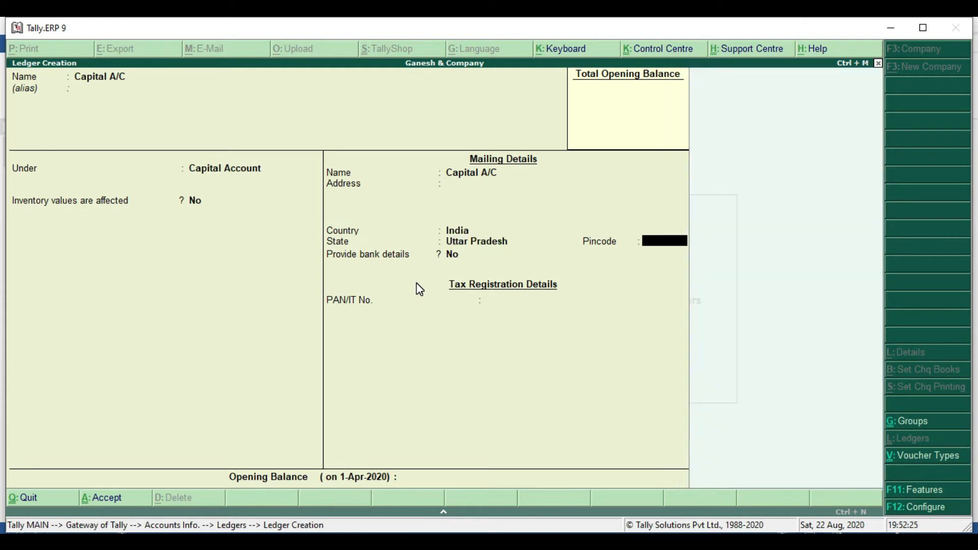
Step: Leave the pincode, PAN/IT number and opening balance blank with bank details at No, and save the Capital A/C ledger
key(Return)
key(Return)
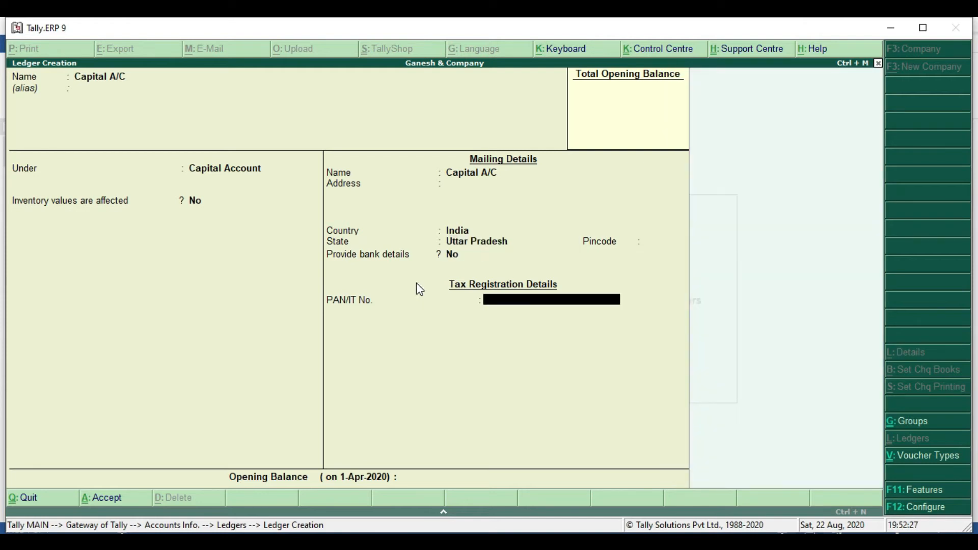
key(Return)
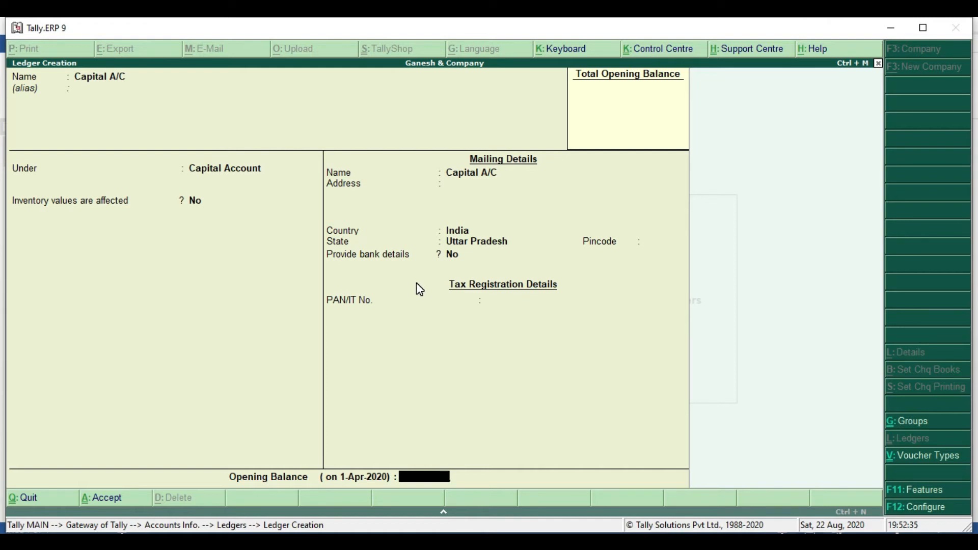
key(Return)
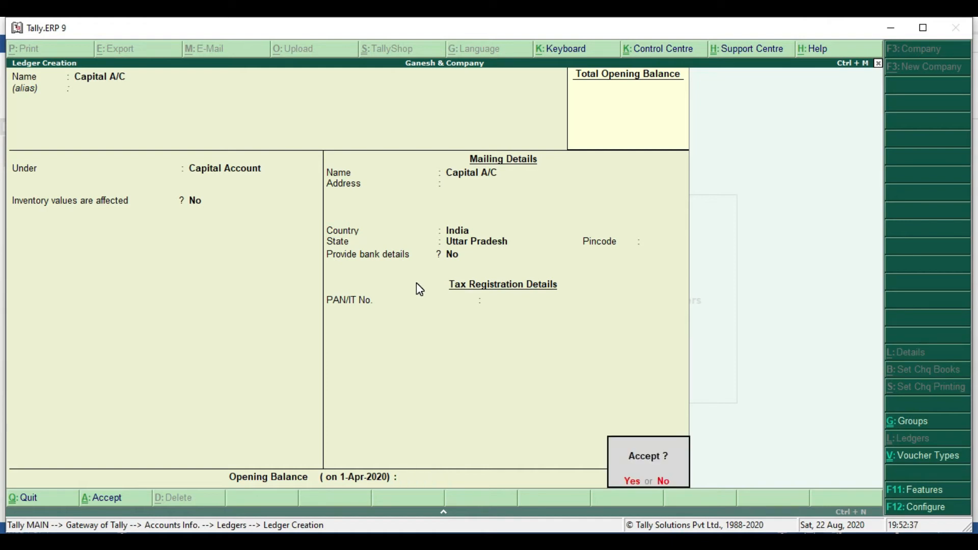
key(y)
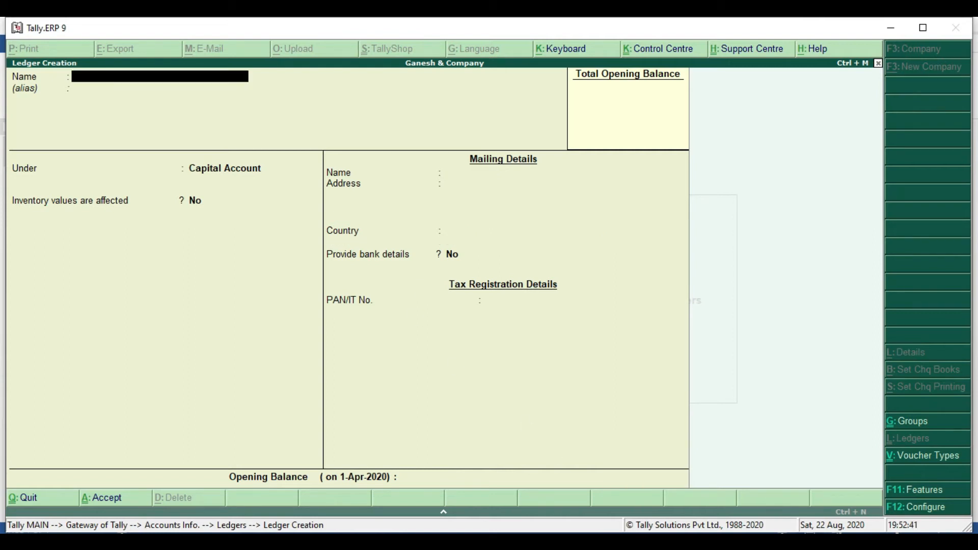
Step: Check the transaction list in Word, and leave ledger creation in Tally.ERP 9 to return to the Gateway of Tally
key(alt+Tab)
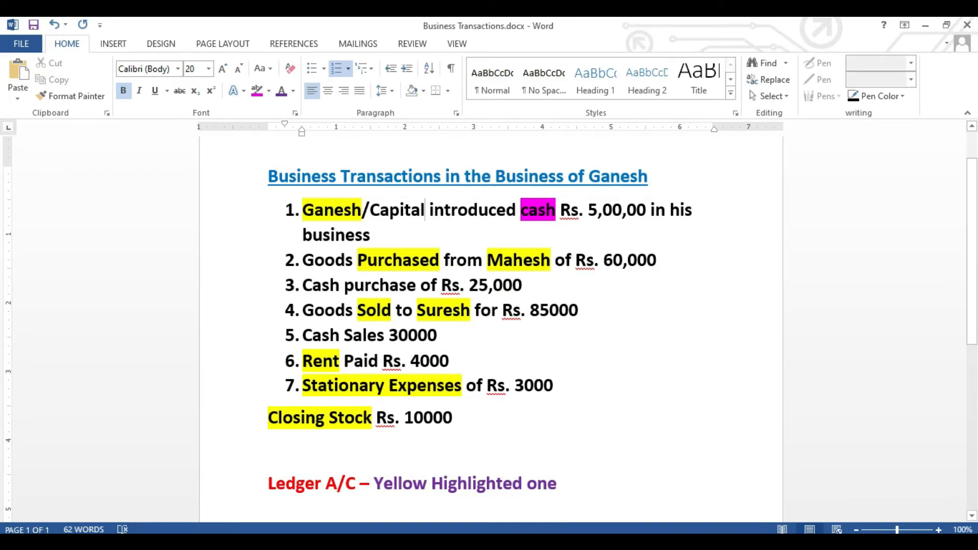
key(alt+Tab)
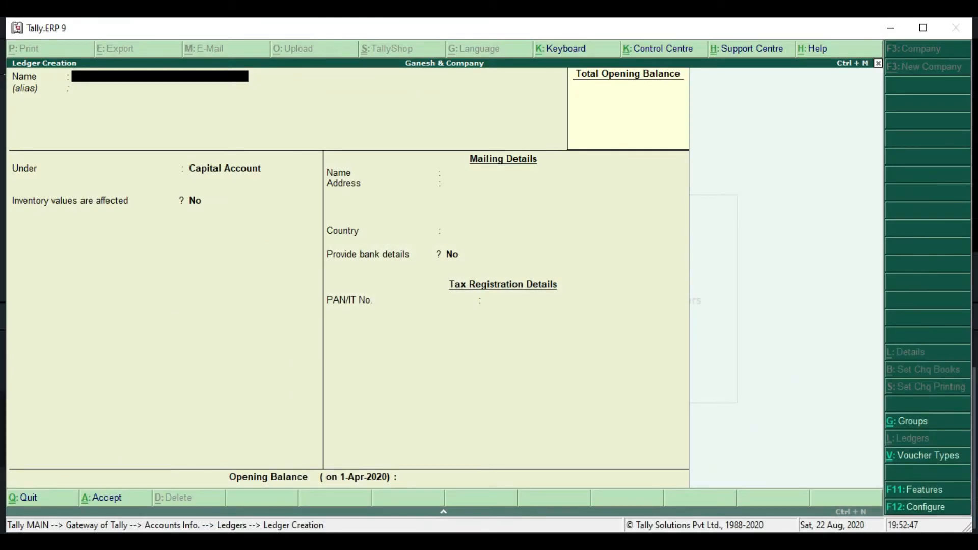
key(Escape)
key(Return)
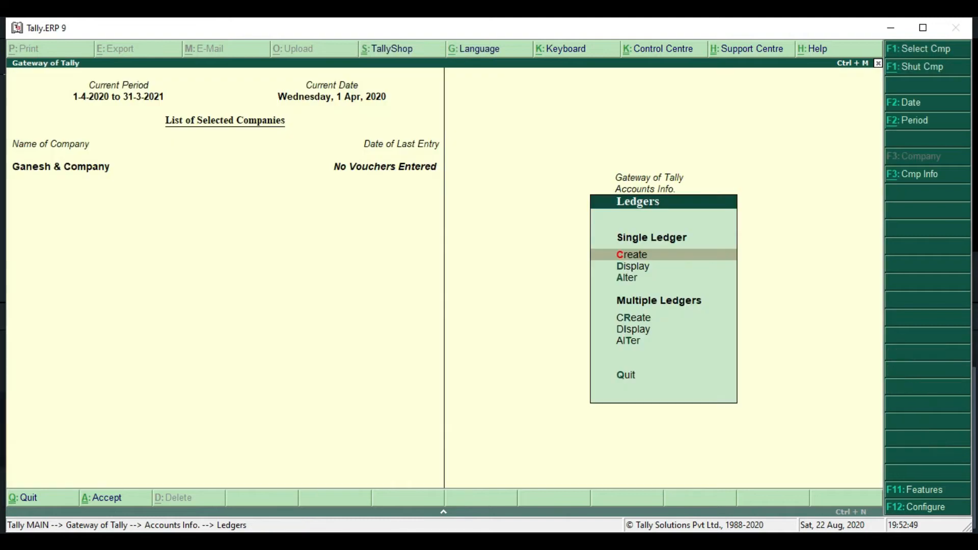
key(Escape)
key(Escape)
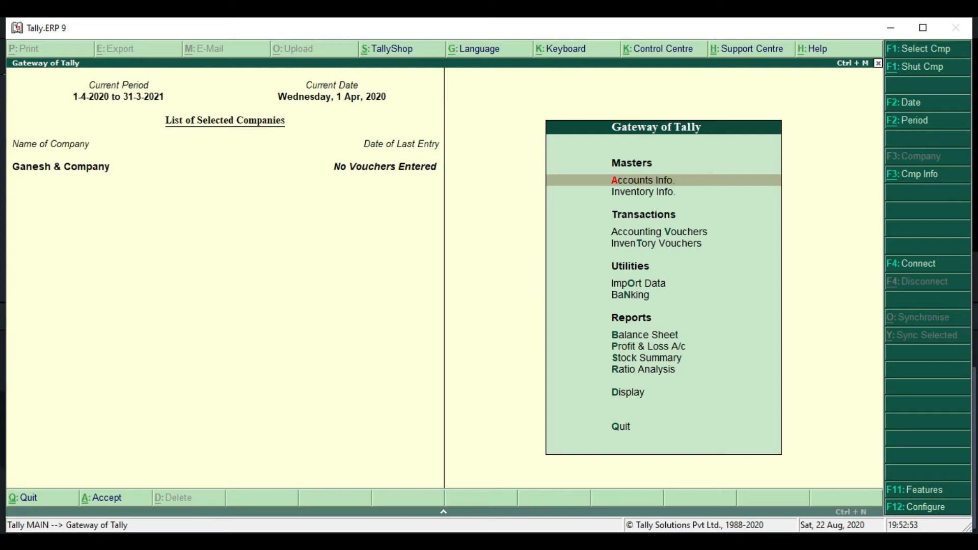
Step: Review the list of existing single ledgers for Ganesh & Company, and return to the Gateway of Tally
key(Return)
key(Down)
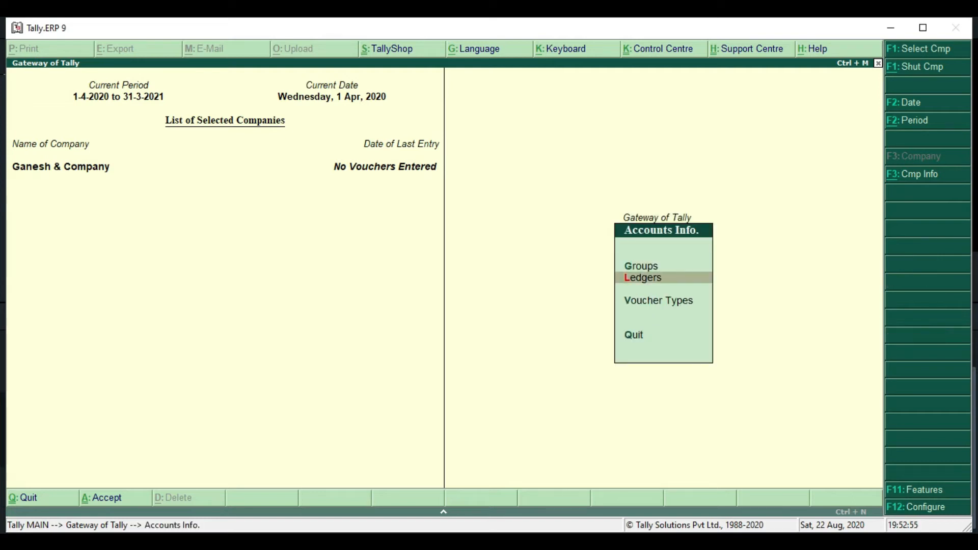
key(Return)
key(Down)
key(Up)
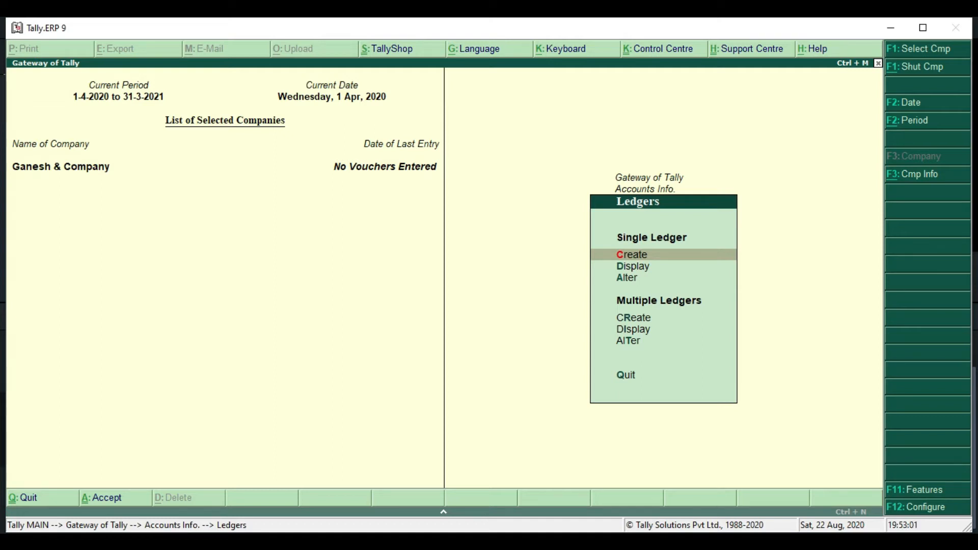
key(Down)
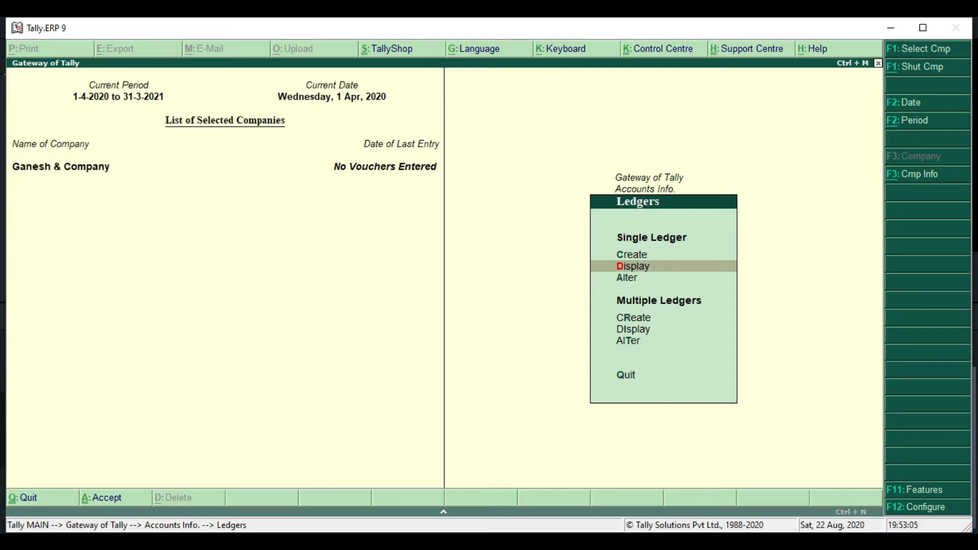
key(Return)
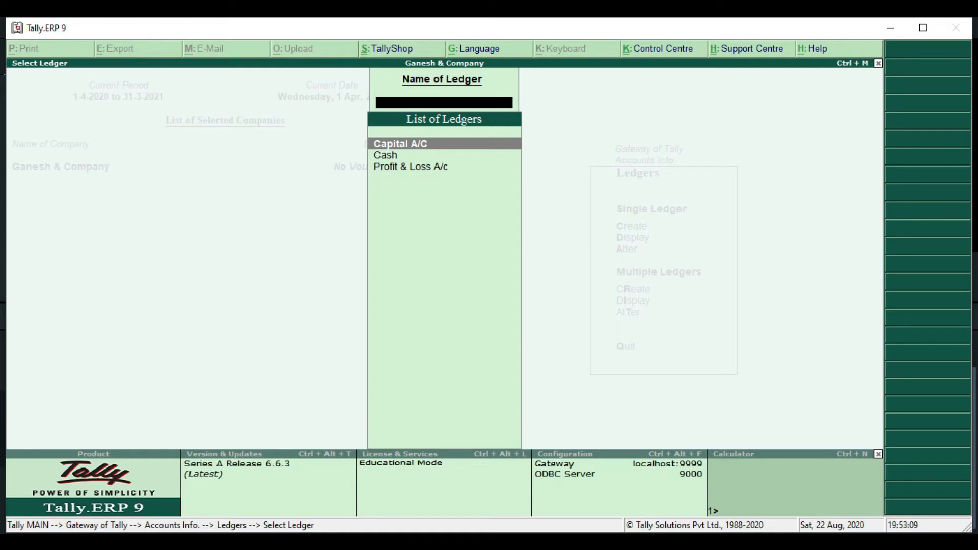
key(Down)
key(Down)
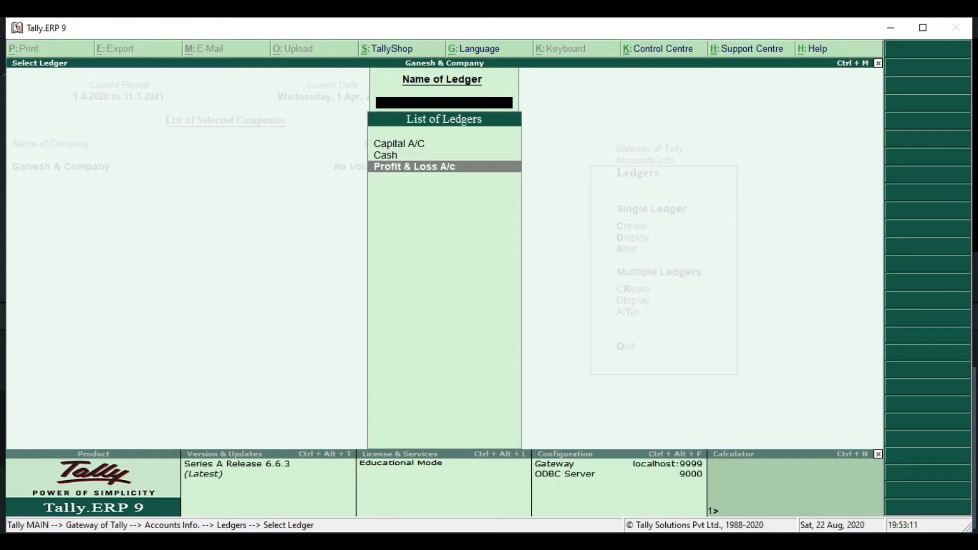
key(Up)
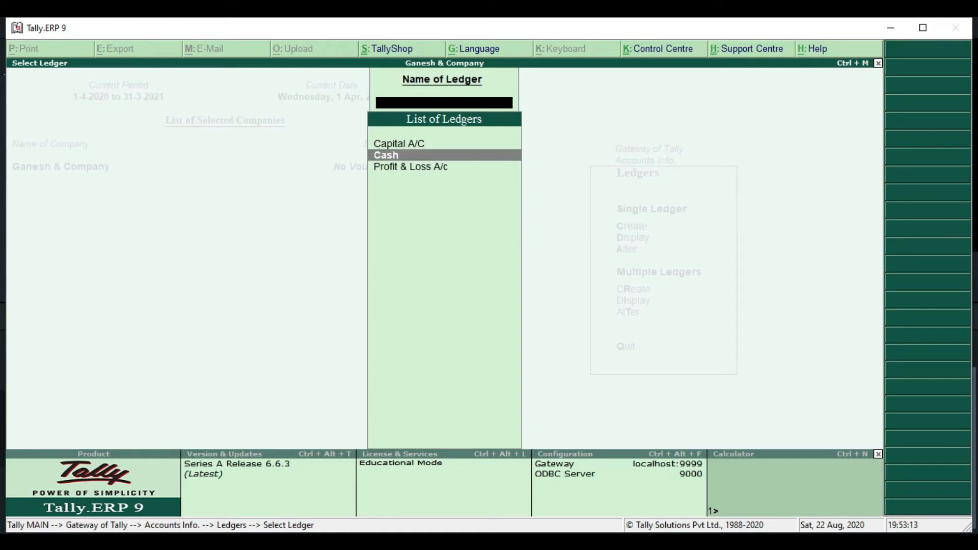
key(Down)
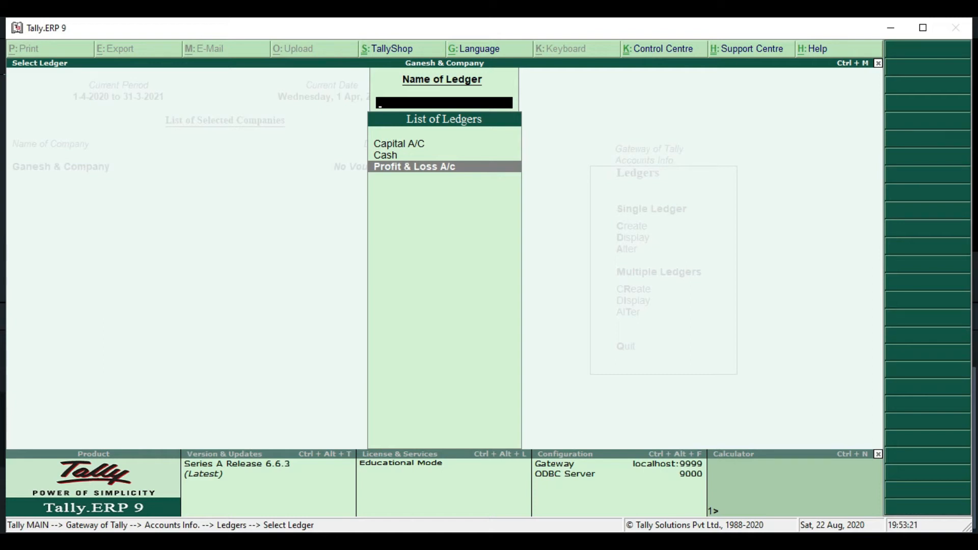
key(Escape)
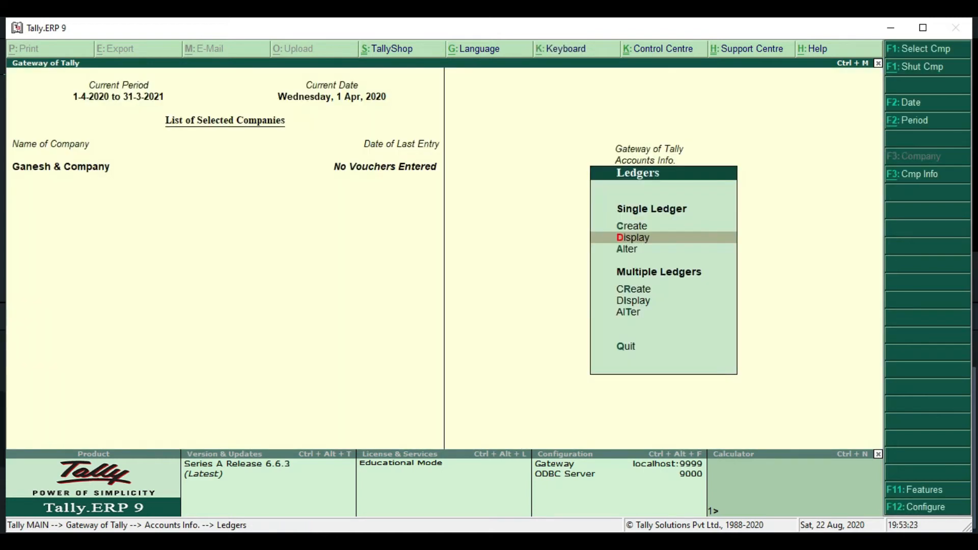
key(Up)
key(Escape)
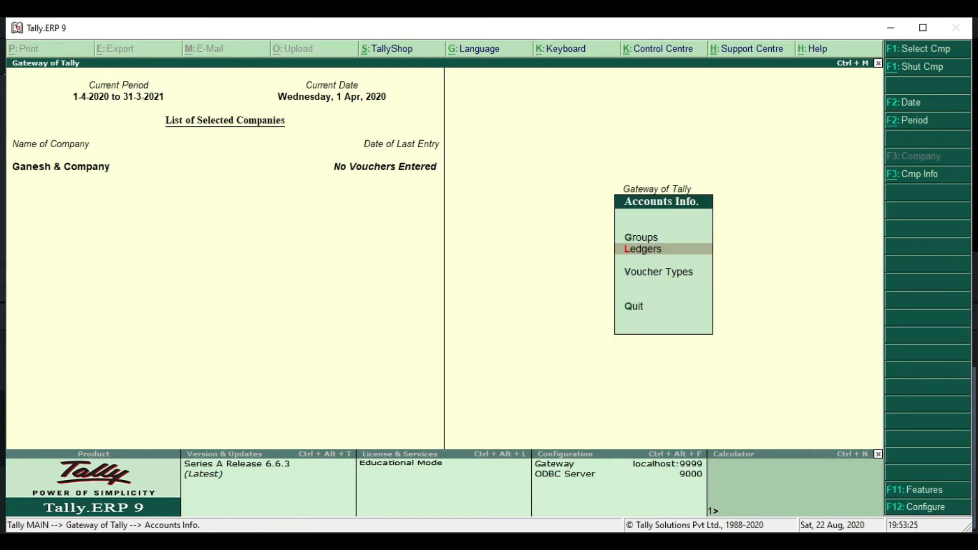
key(Escape)
Step: Start a new single ledger, consult the transaction list in Word, and name the ledger Purchase AC without an alias
key(Return)
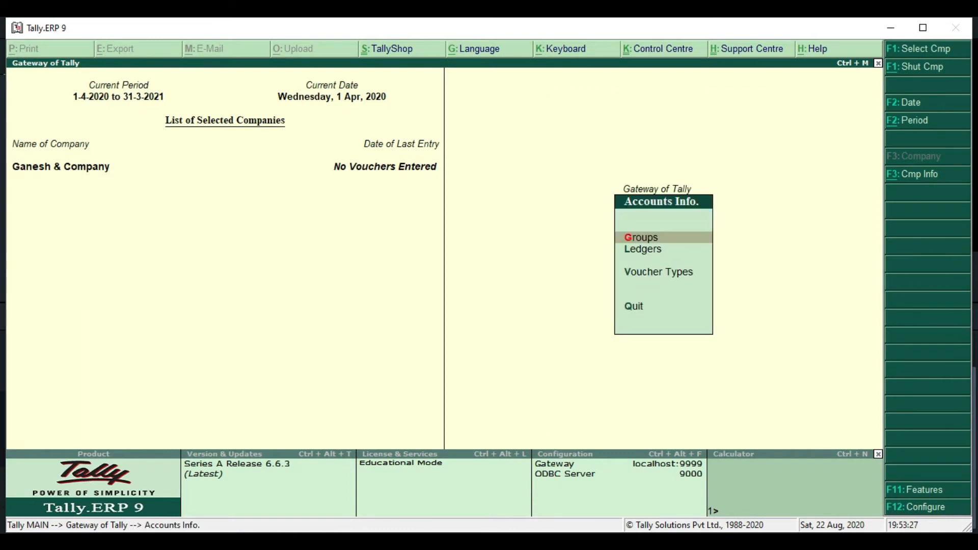
key(Down)
key(Return)
key(Return)
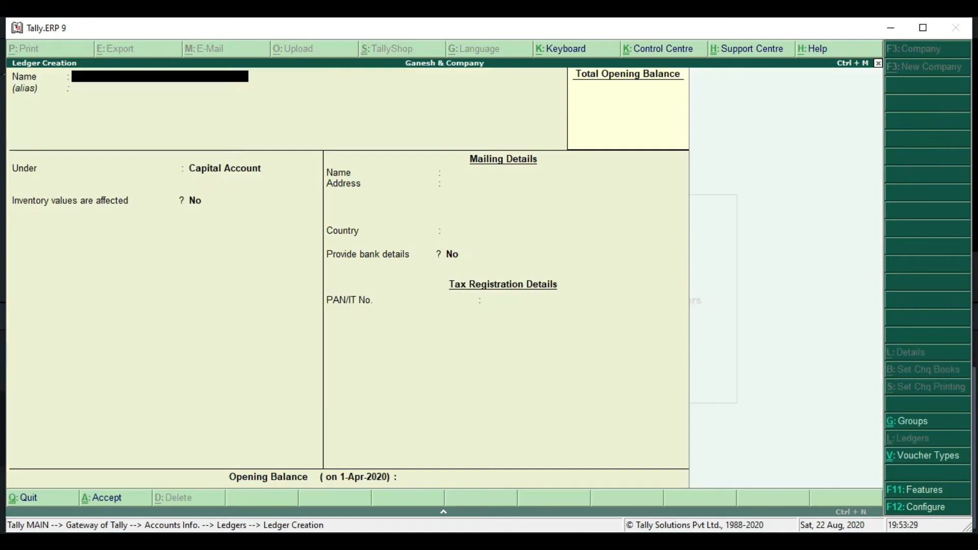
key(alt+Tab)
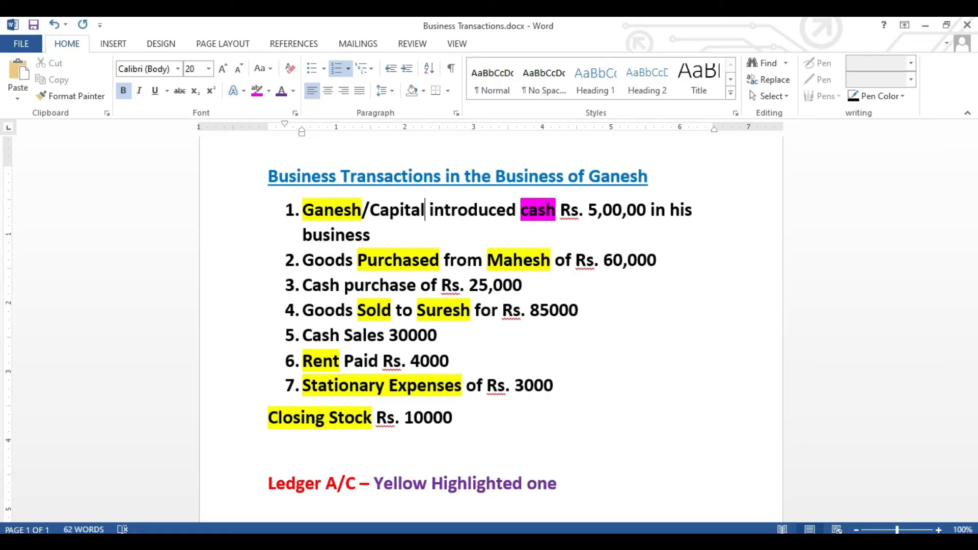
key(alt+Tab)
text(Pu)
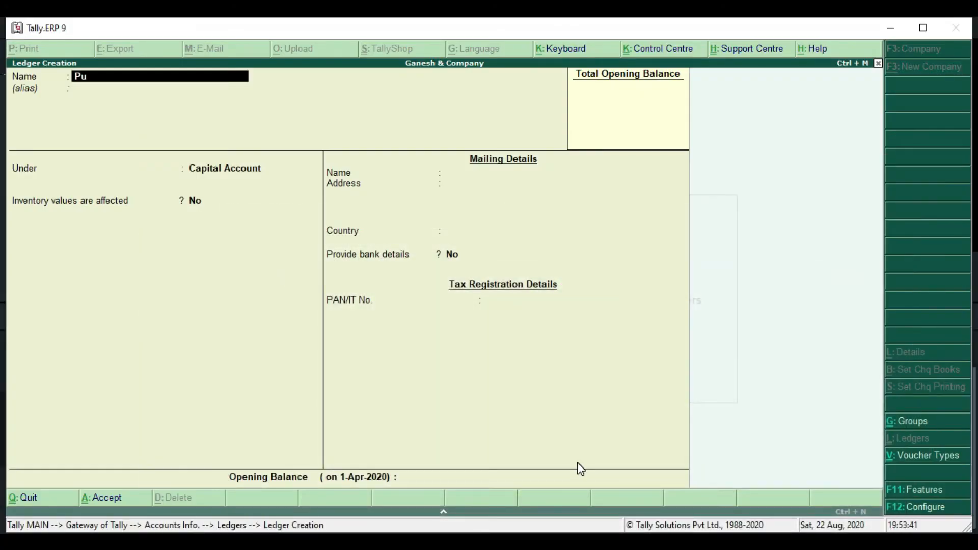
text(rchase AC)
key(Return)
key(Return)
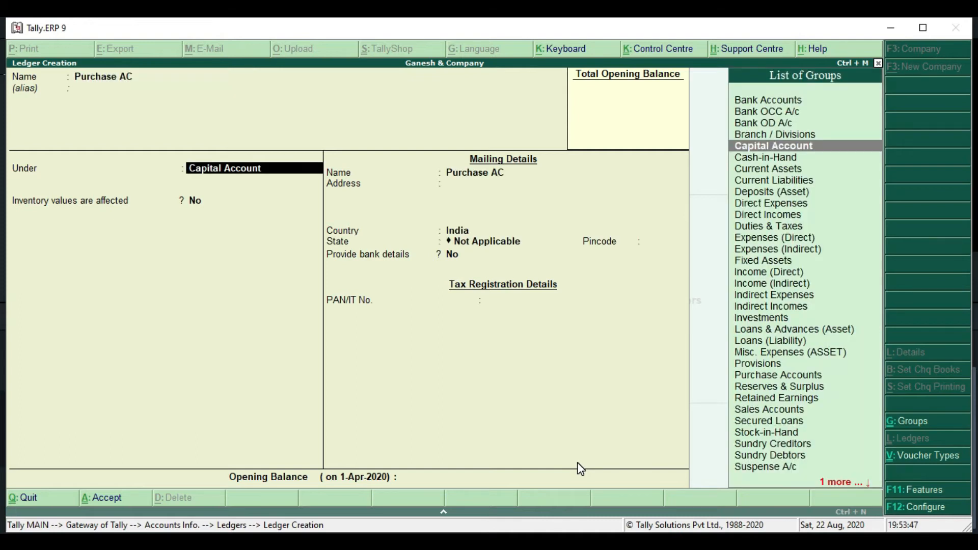
Step: Place the Purchase AC ledger under the Purchase Accounts group and set inventory values affected to No
text(Pur)
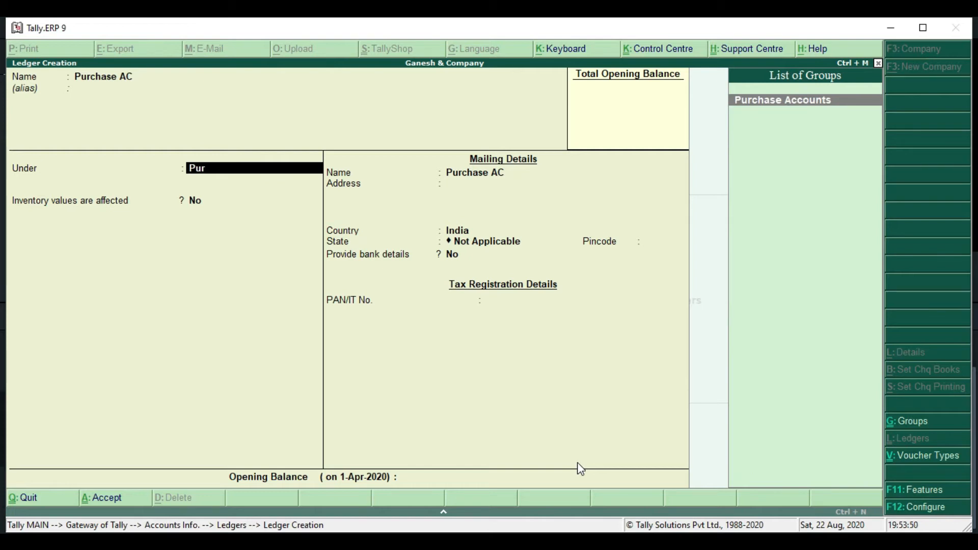
key(Return)
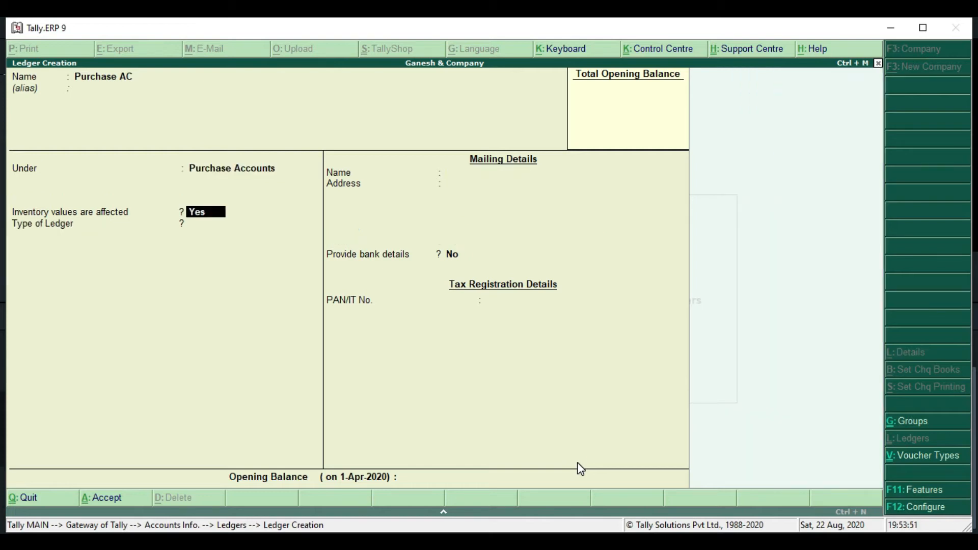
text(n)
key(Return)
Step: Set the ledger type to Not Applicable, keep bank details at No and the opening balance blank, and save the Purchase AC ledger
key(Down)
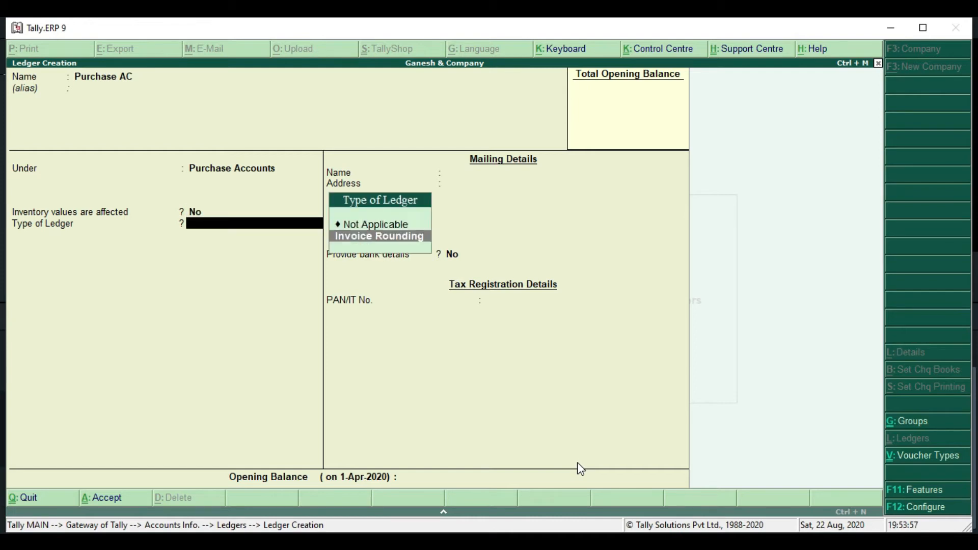
key(Return)
key(BackSpace)
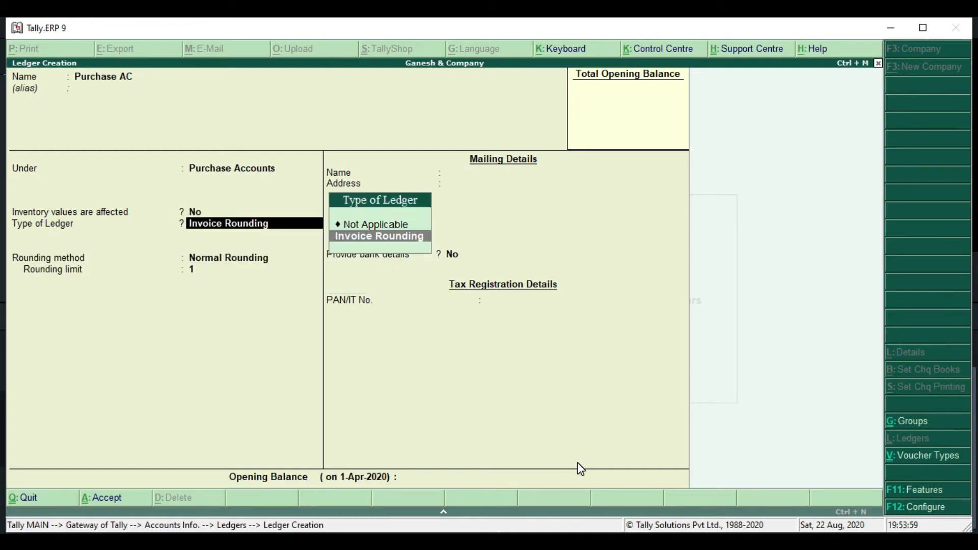
key(Up)
key(Return)
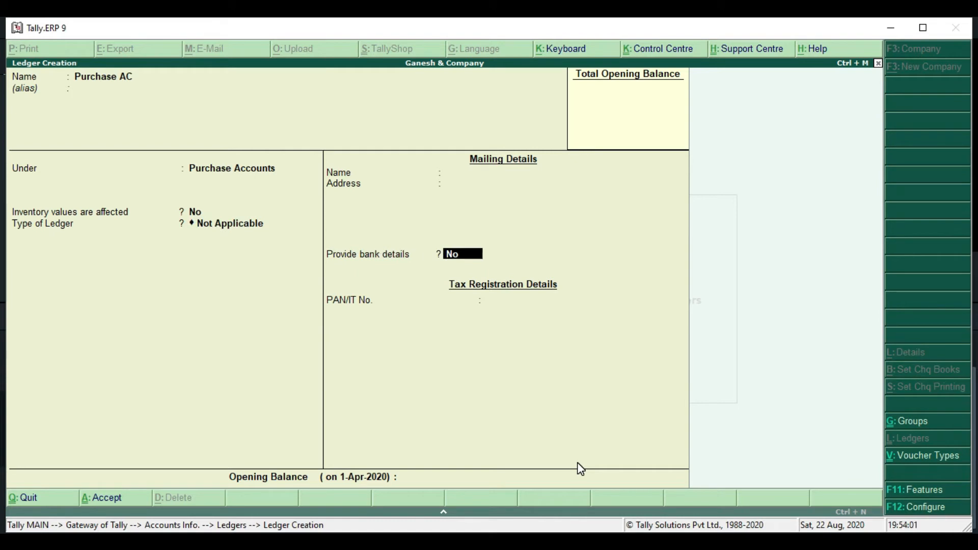
key(Return)
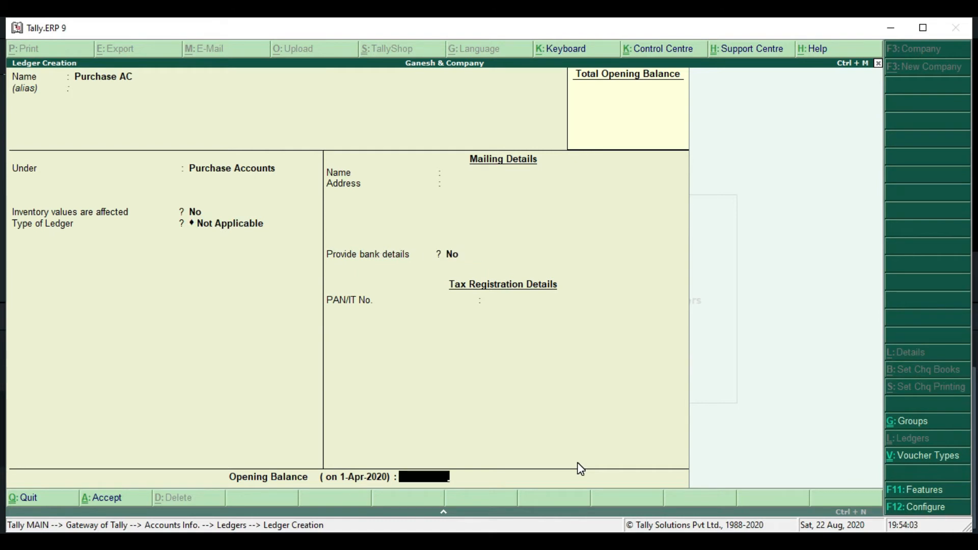
key(Return)
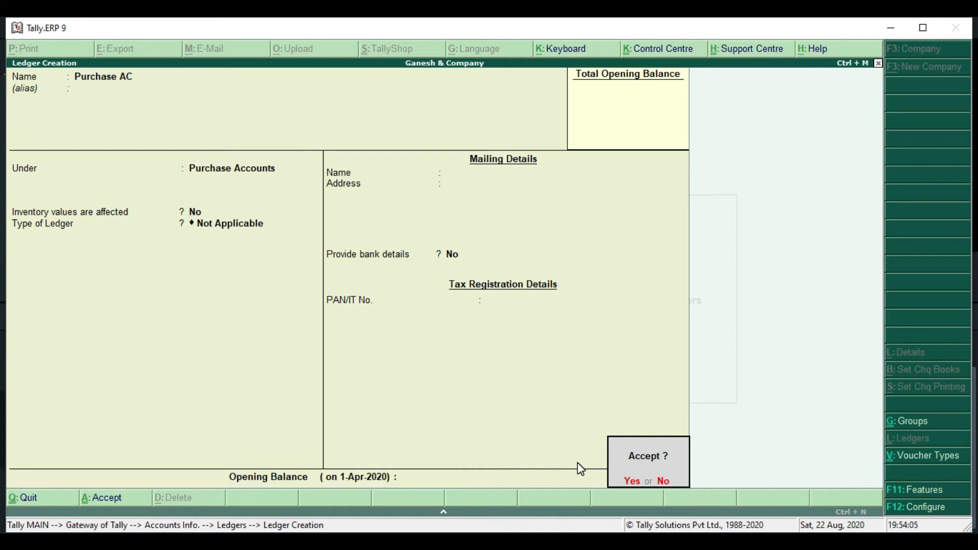
key(Return)
Step: Name the next ledger after the supplier in the second transaction of the Word list, leaving the alias blank
text(Mahesh)
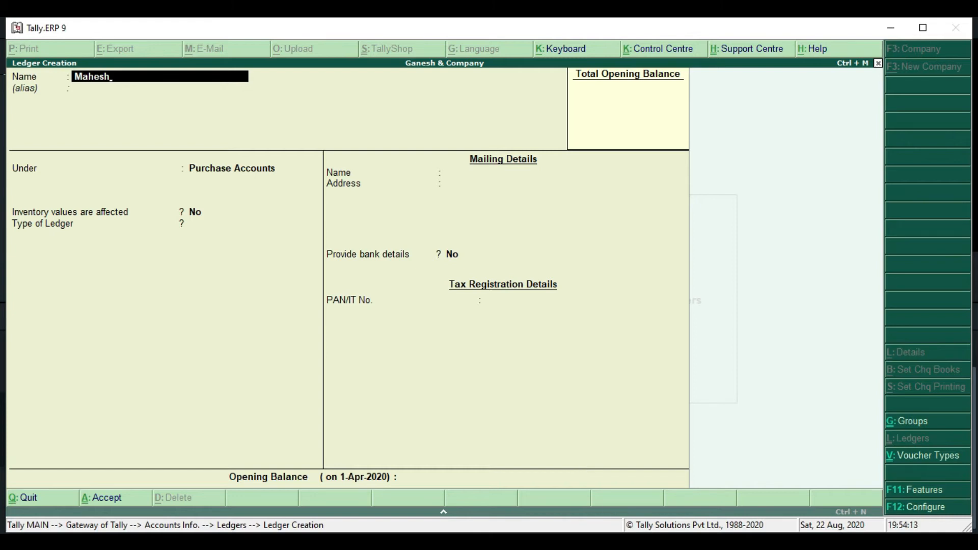
key(alt+Tab)
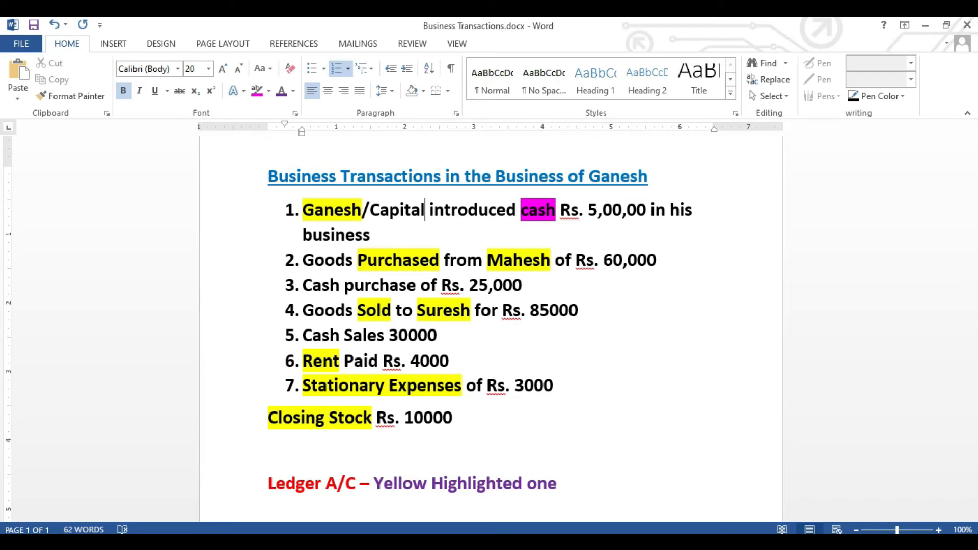
key(alt+Tab)
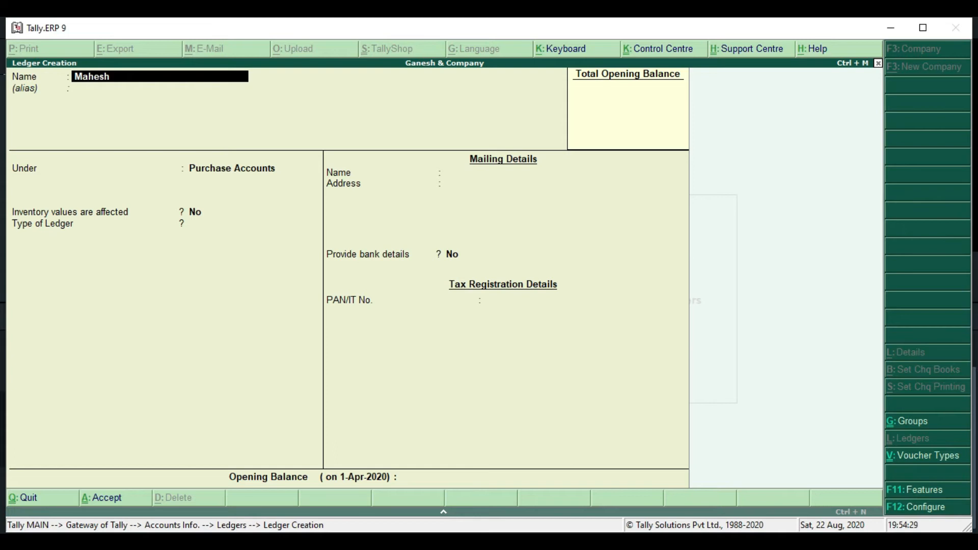
key(Return)
key(Return)
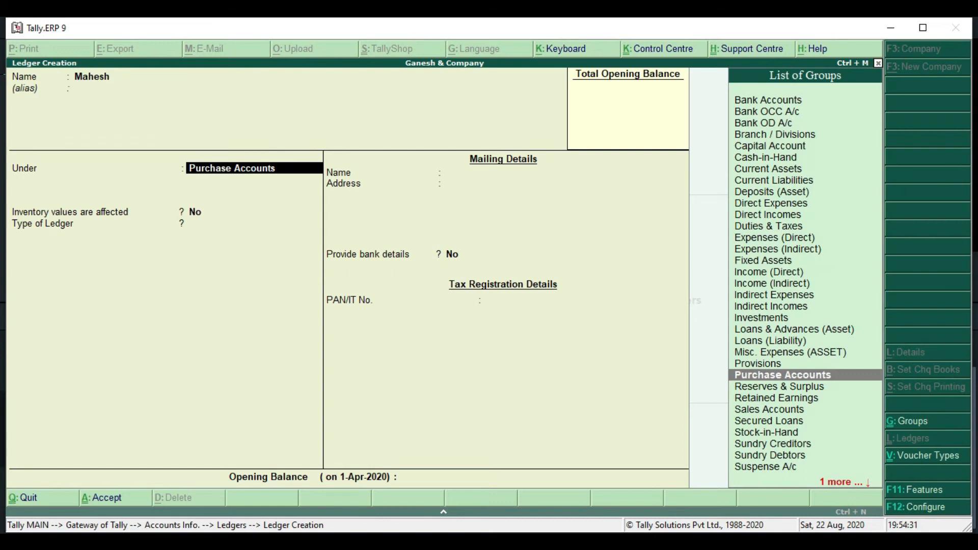
Step: Place the supplier's ledger under Sundry Creditors, with bill-by-bill balances and inventory values affected both set to No
text(Cred)
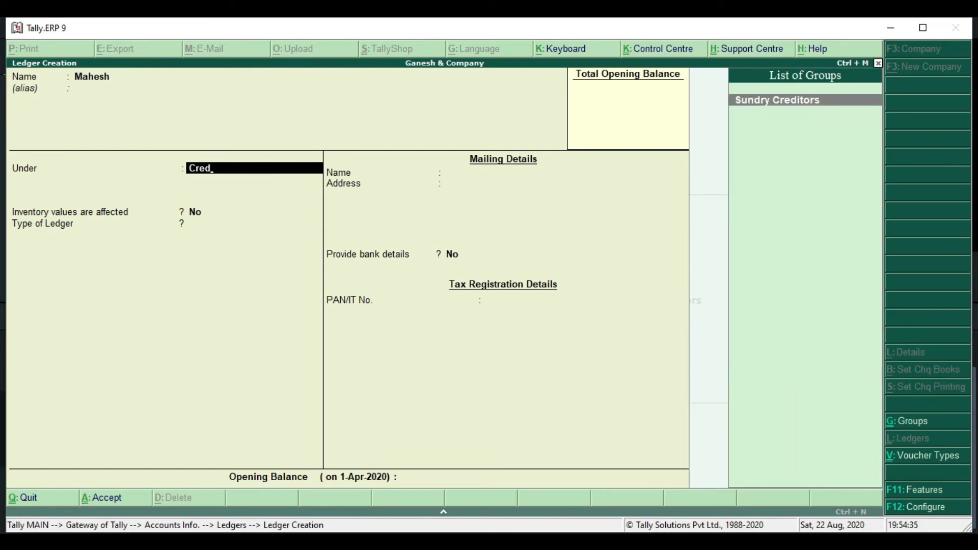
key(Return)
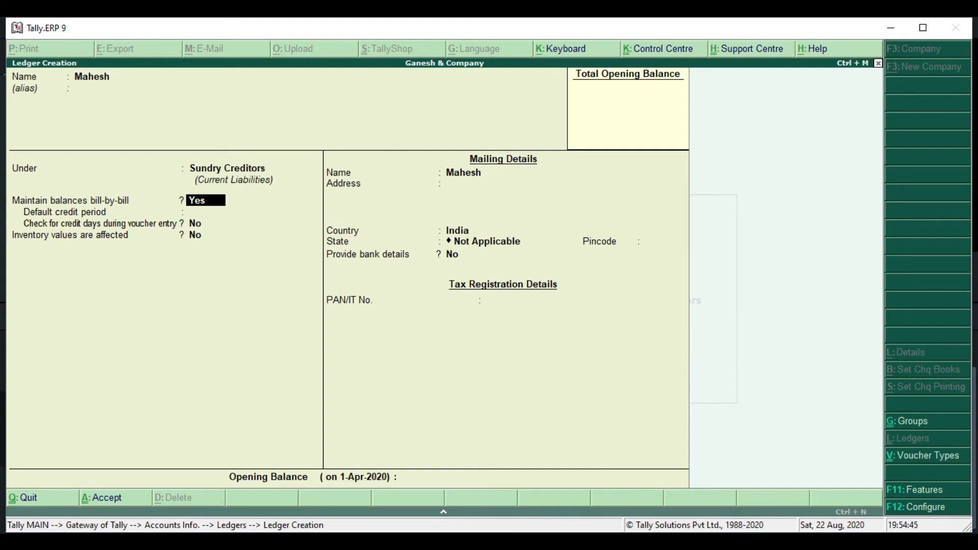
text(n)
key(Return)
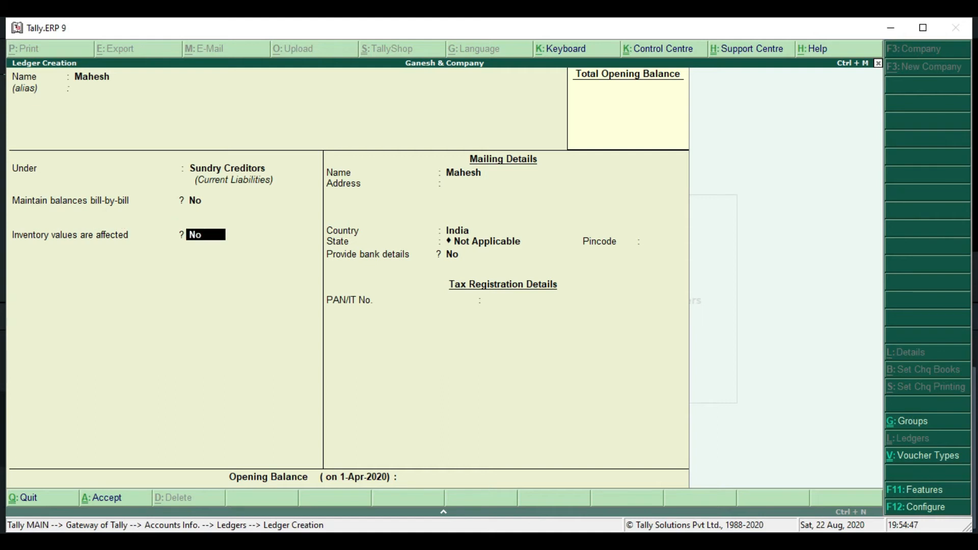
key(Return)
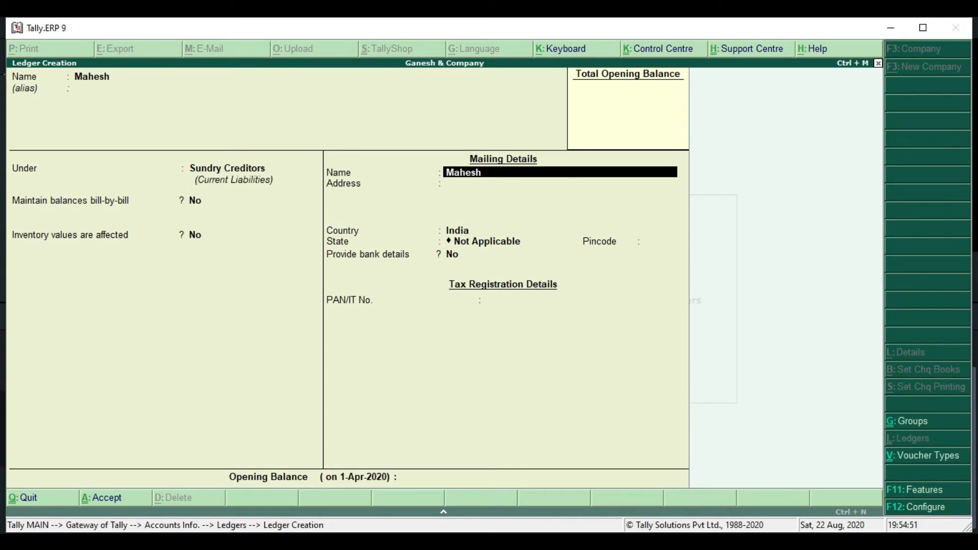
Step: Keep the supplier's default mailing details with country India and state Not Applicable, leave the opening balance blank, and save the ledger
key(Return)
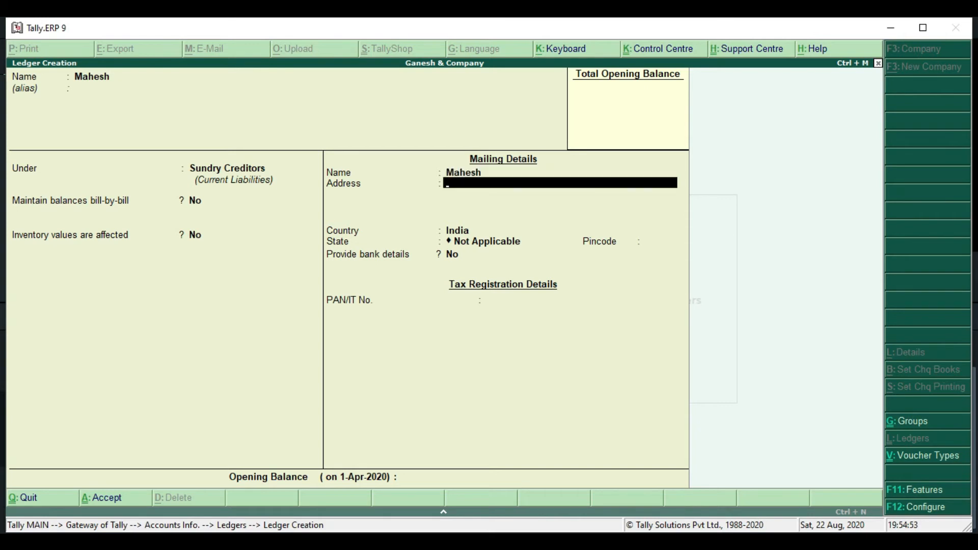
key(Return)
key(Return)
key(Return)
key(Return)
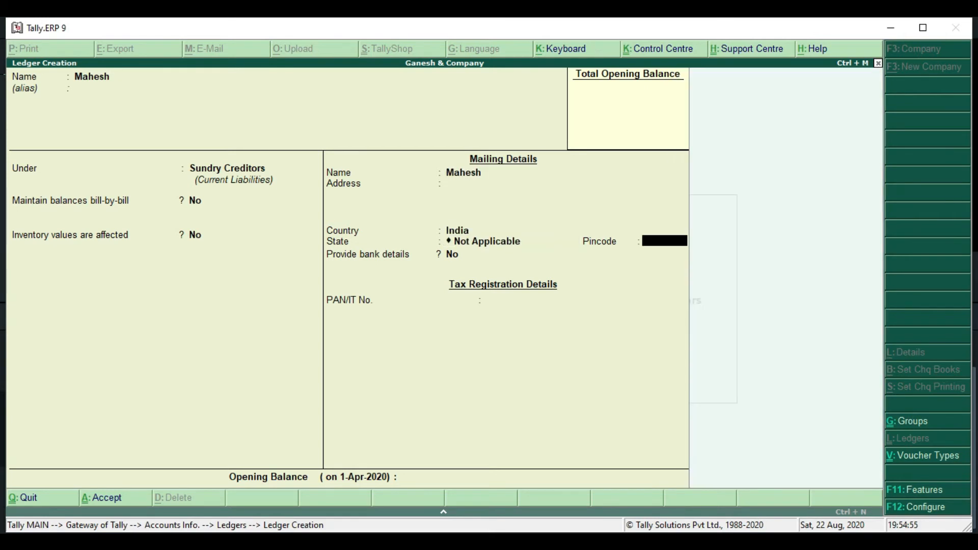
key(Return)
key(Return)
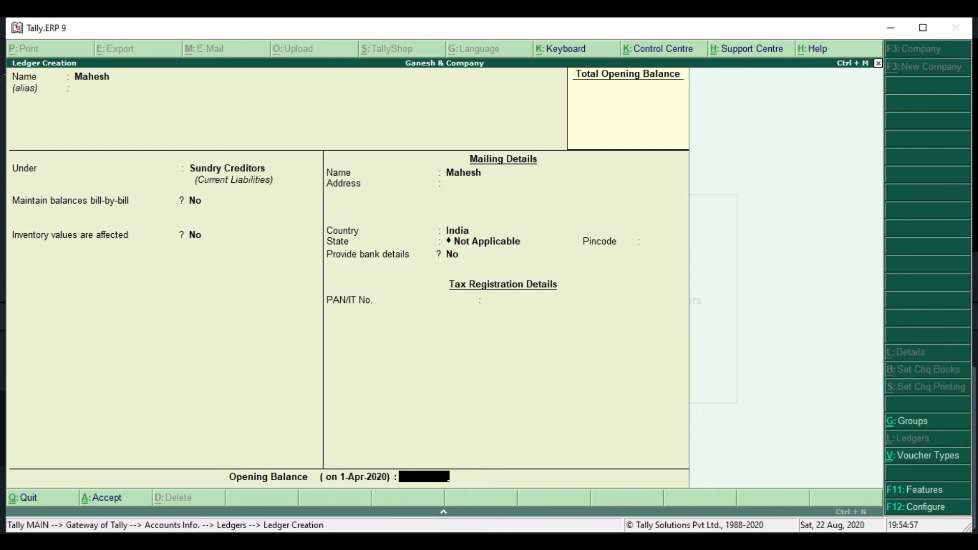
key(Return)
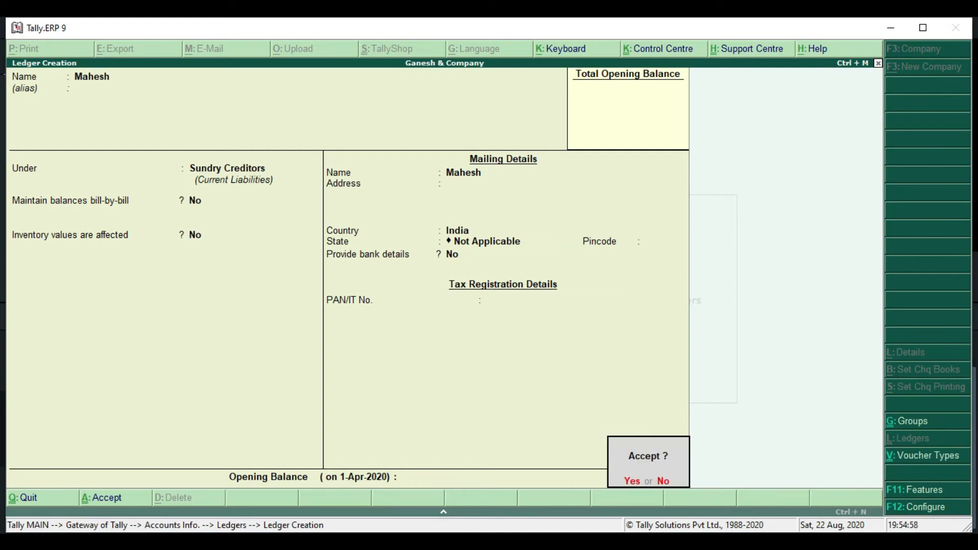
key(Return)
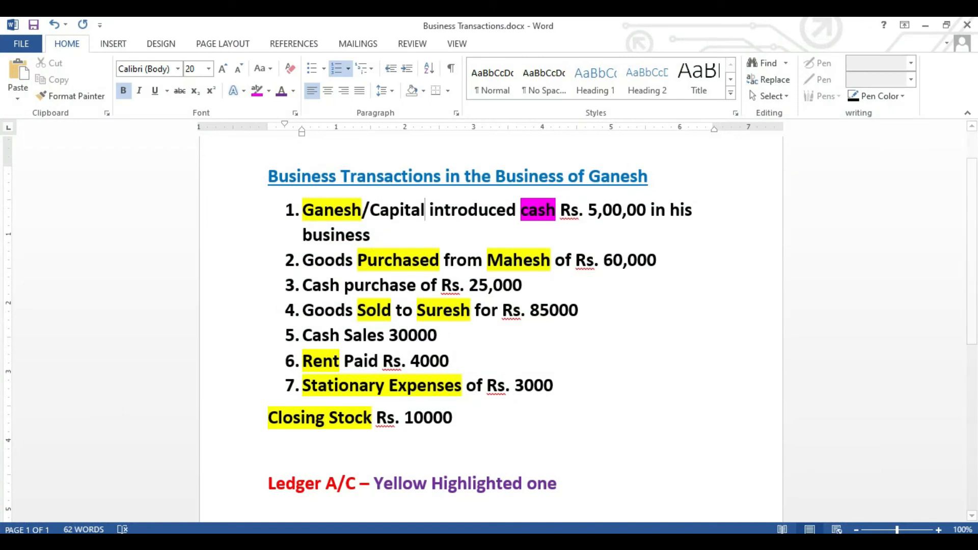
Step: Switch to Tally.ERP 9, name the next ledger Sales with no alias, and place it under Sales Accounts
key(alt+Tab)
text(Sales)
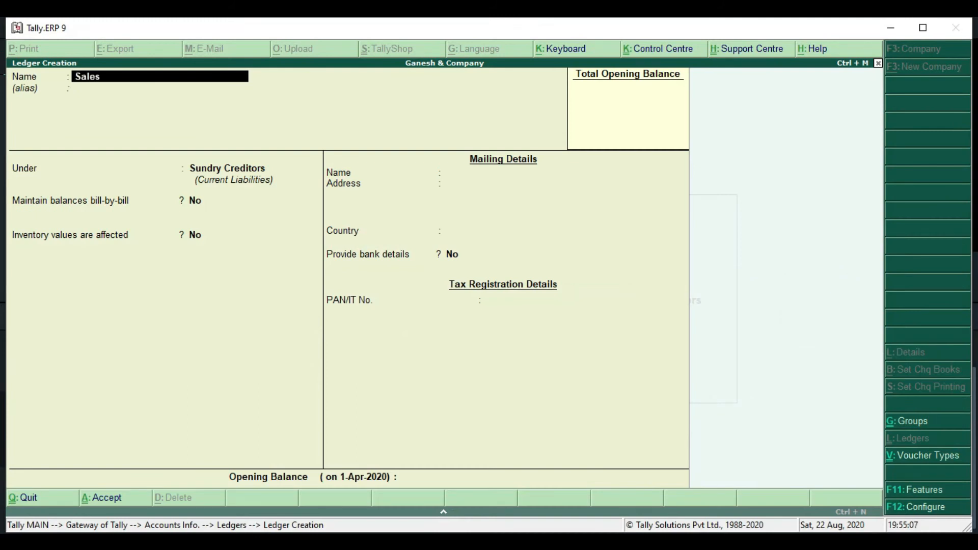
key(Return)
key(Return)
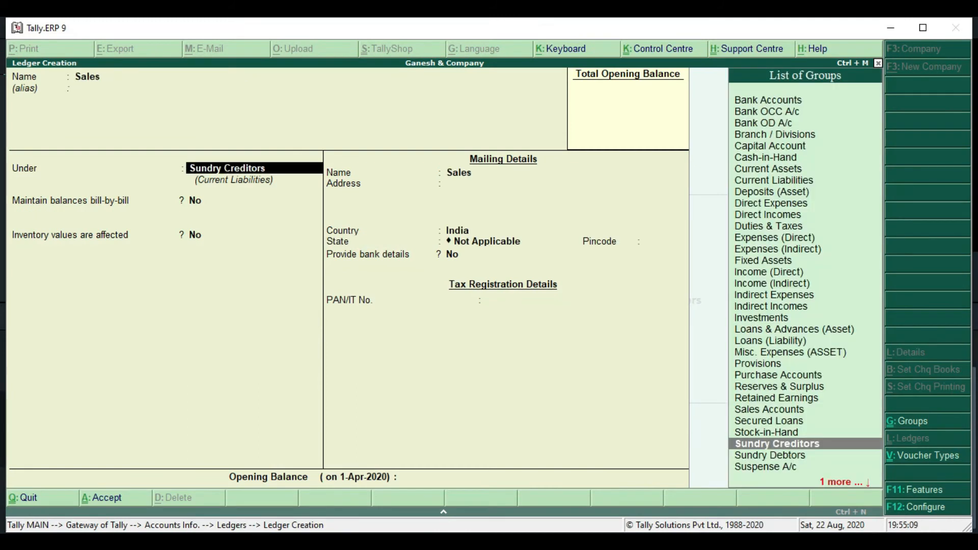
text(Sa)
key(Return)
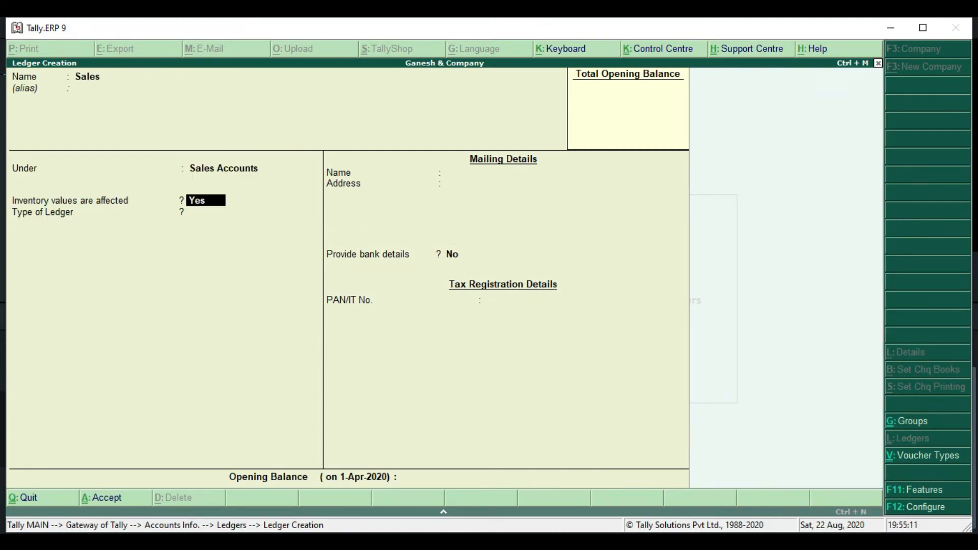
Step: Set inventory values affected to No and ledger type to Not Applicable, leave the opening balance blank, and save the Sales ledger
text(n)
key(Return)
key(Return)
key(Return)
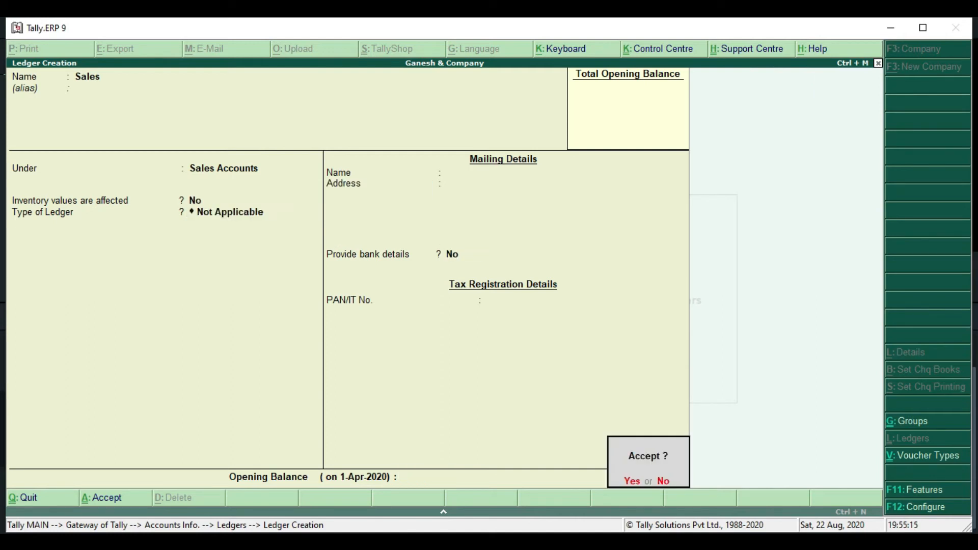
key(Return)
Step: Name the next ledger after the customer in the fourth transaction, leave the alias blank, and check that transaction in the Word list
text(Suresh)
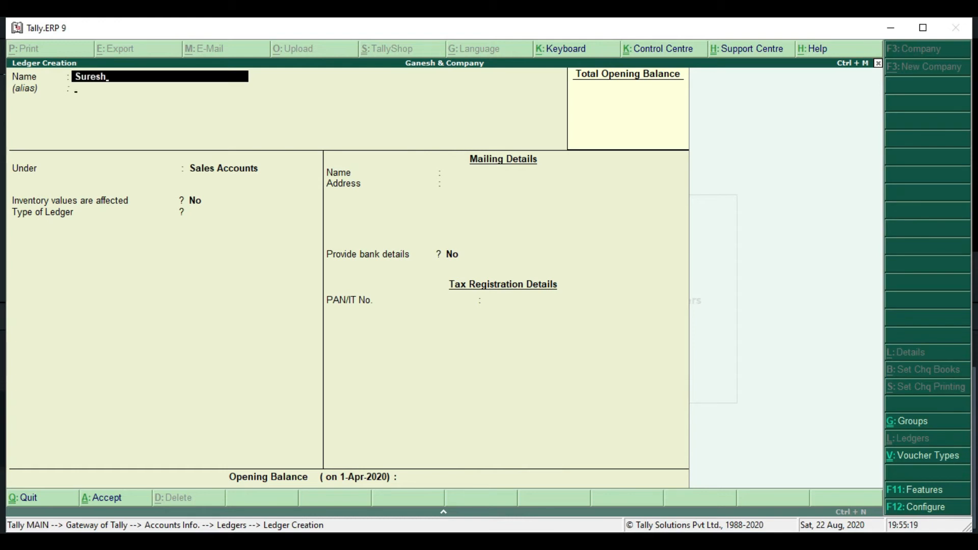
key(Return)
key(Return)
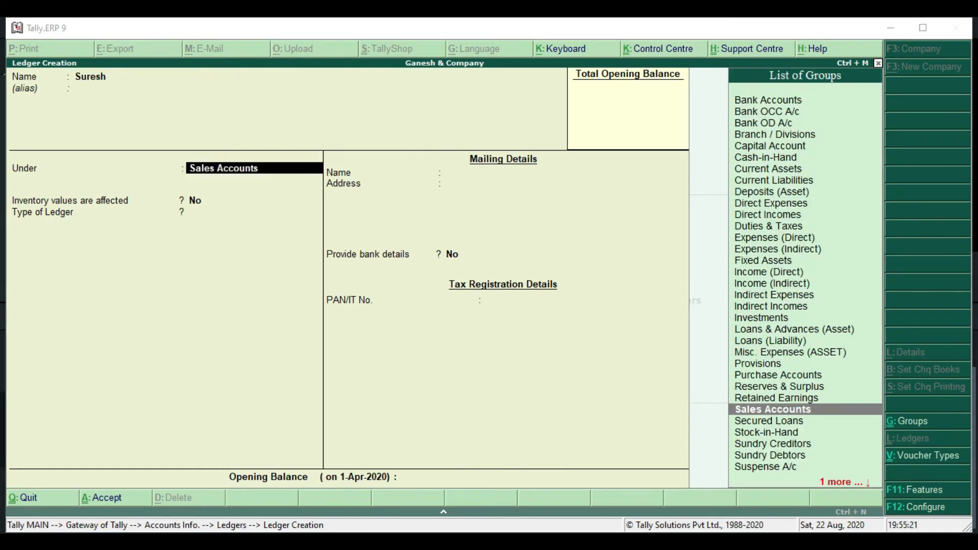
key(alt+Tab)
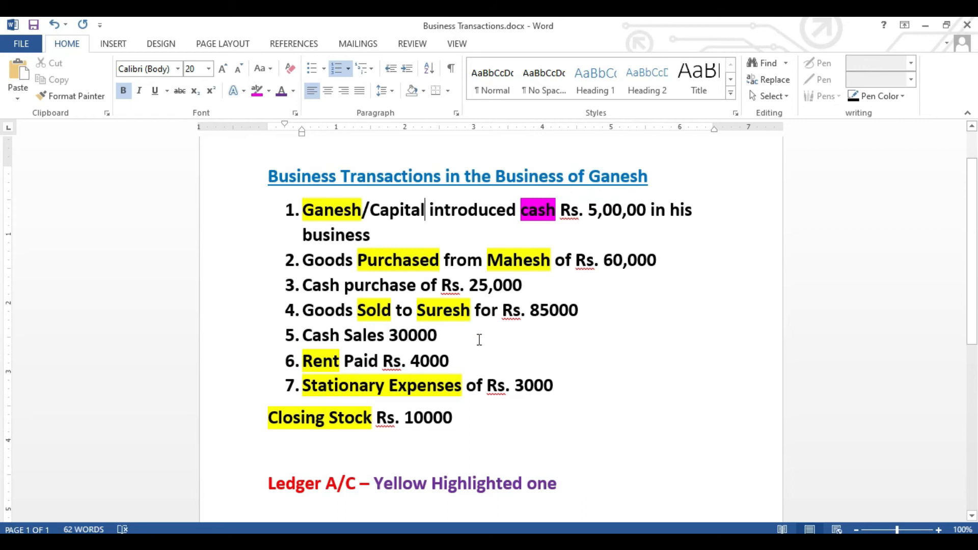
key(alt+Tab)
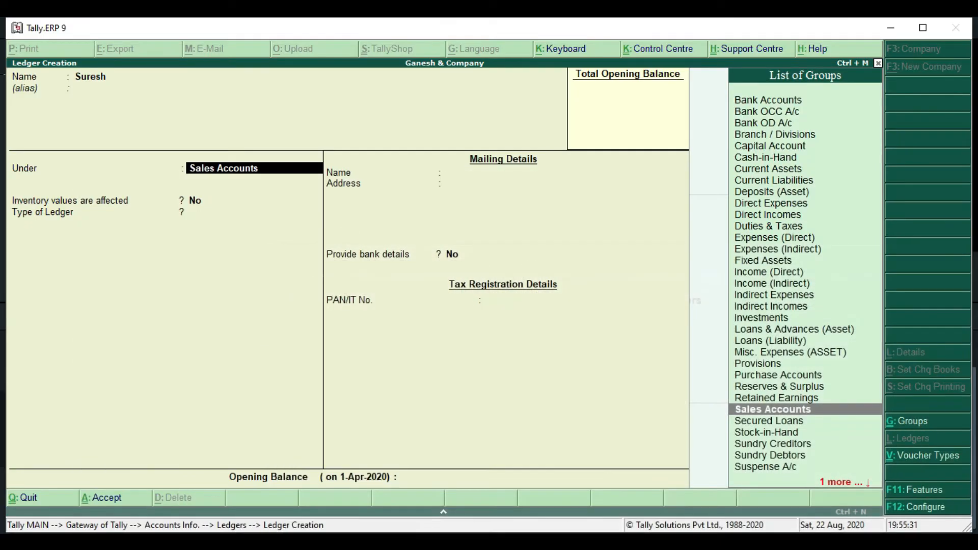
Step: Place the customer's ledger under Sundry Debtors, with bill-by-bill balances and inventory values affected set to No
text(De)
key(Down)
key(Down)
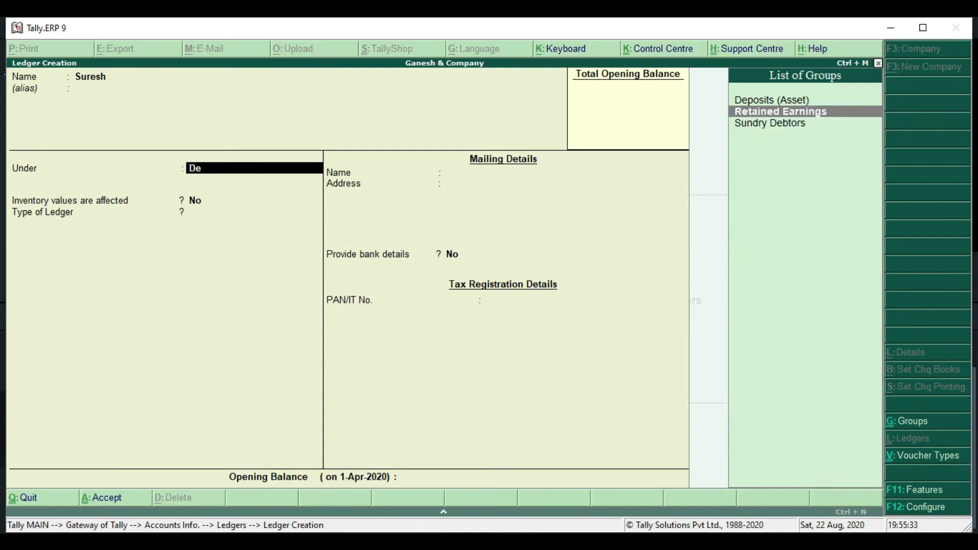
key(Return)
text(n)
key(Return)
key(Return)
key(Return)
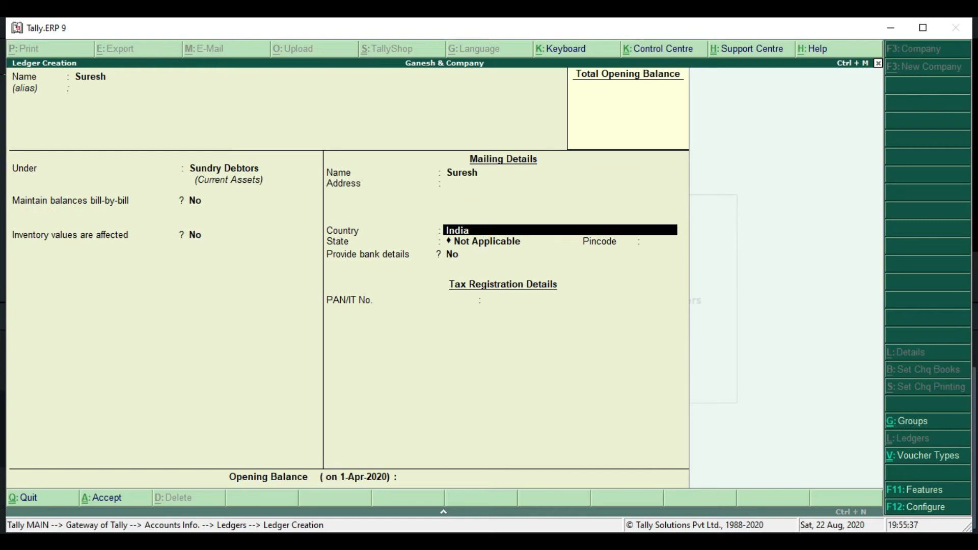
Step: Keep the customer's country as India, state Not Applicable and bank details No, leave the opening balance blank, and save the ledger
key(Return)
key(Return)
key(Return)
key(Return)
key(Return)
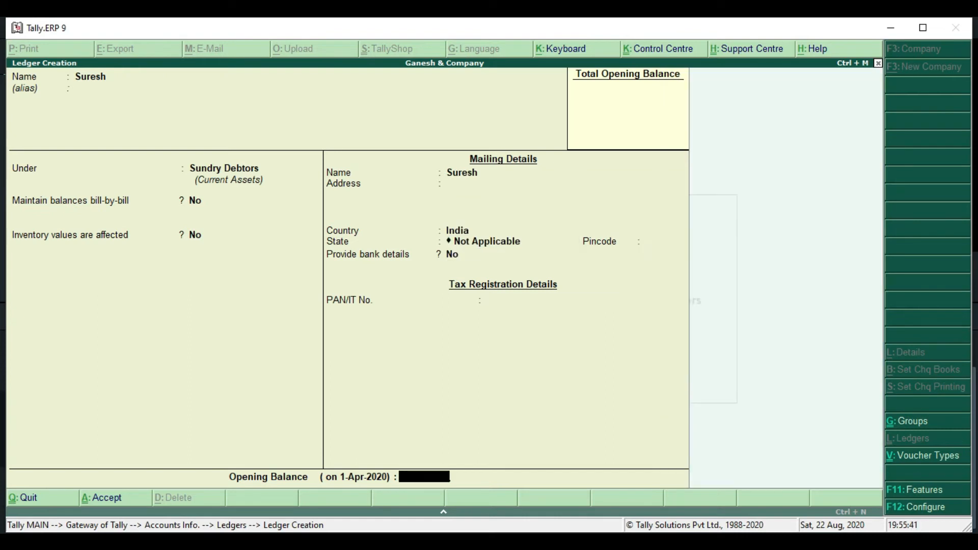
key(Return)
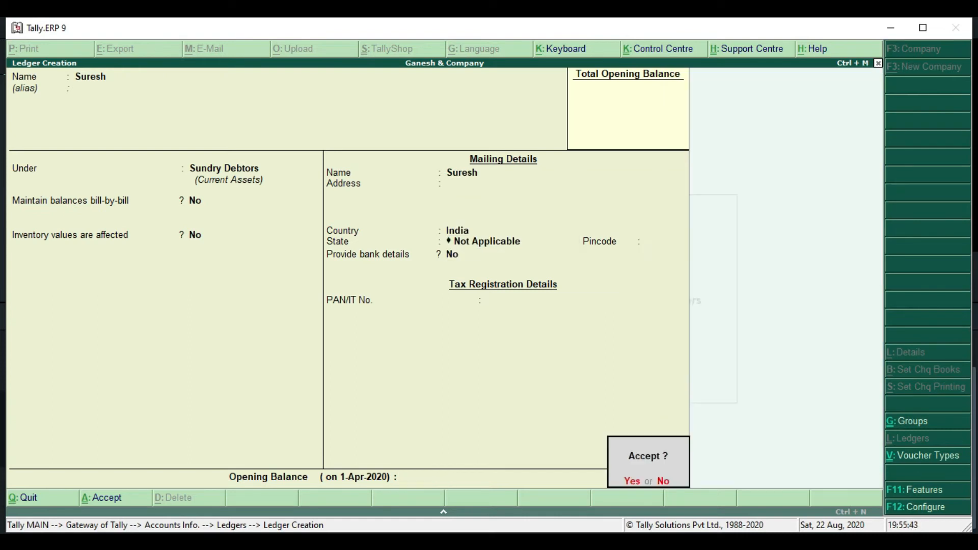
key(Return)
Step: Check the remaining highlighted accounts in the Word list, return to Tally.ERP 9, and close the single ledger creation form
key(alt+Tab)
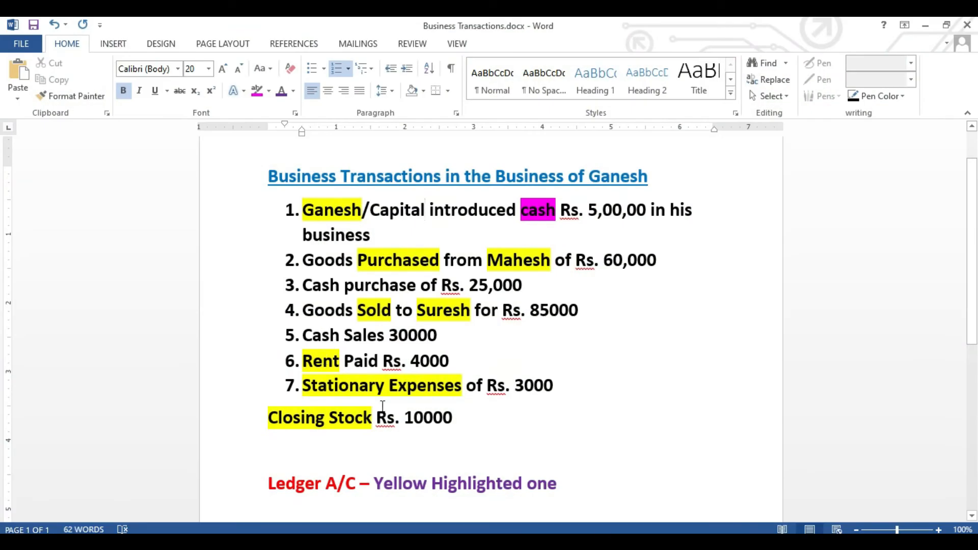
click(615, 542)
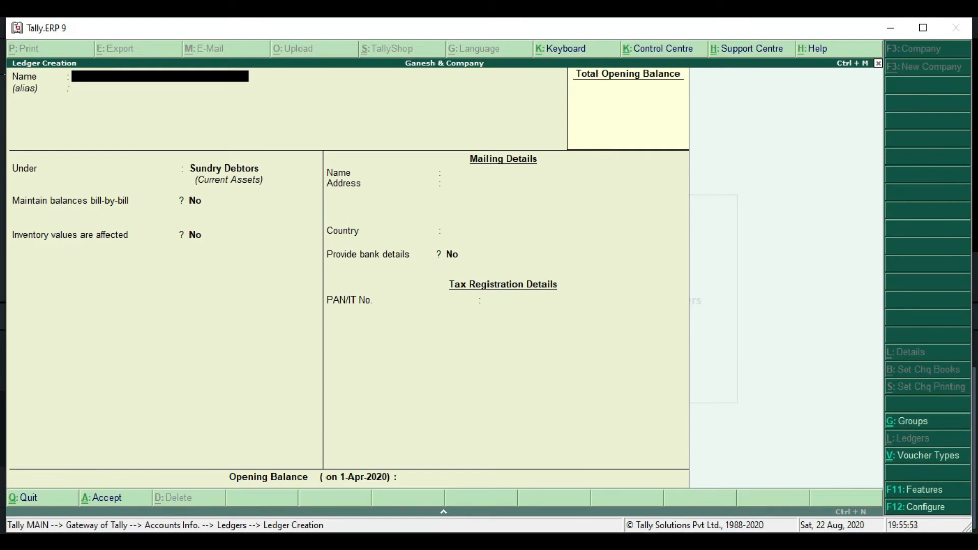
key(Escape)
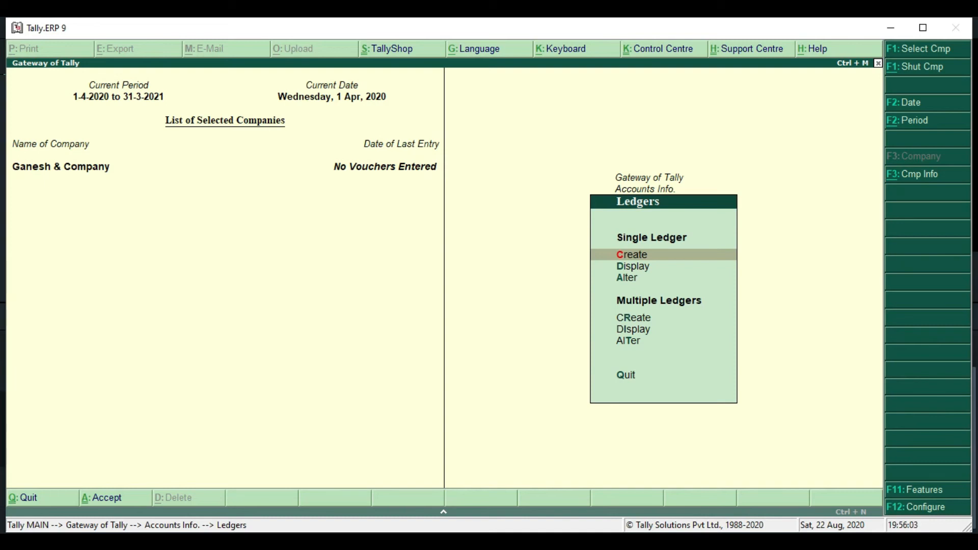
Step: Open the creation form for multiple ledgers and set its group to All Items
key(Down)
key(Down)
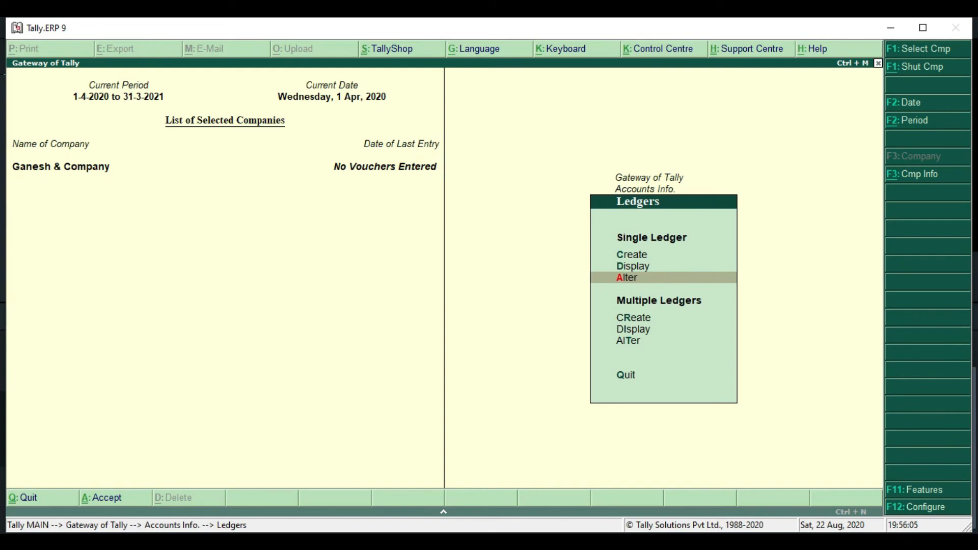
key(Escape)
key(Escape)
key(Return)
key(Down)
key(Return)
key(Down)
key(Up)
key(Down)
key(Down)
key(Down)
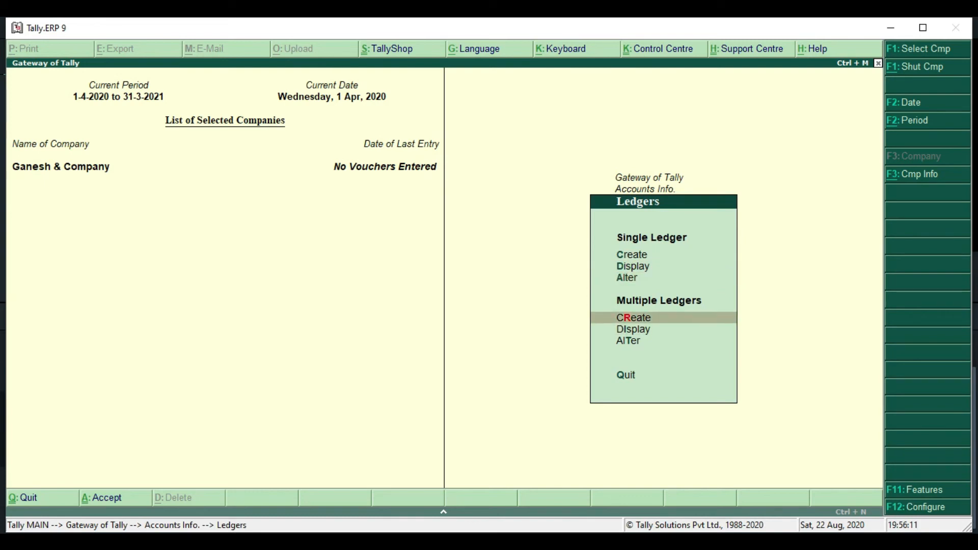
key(Return)
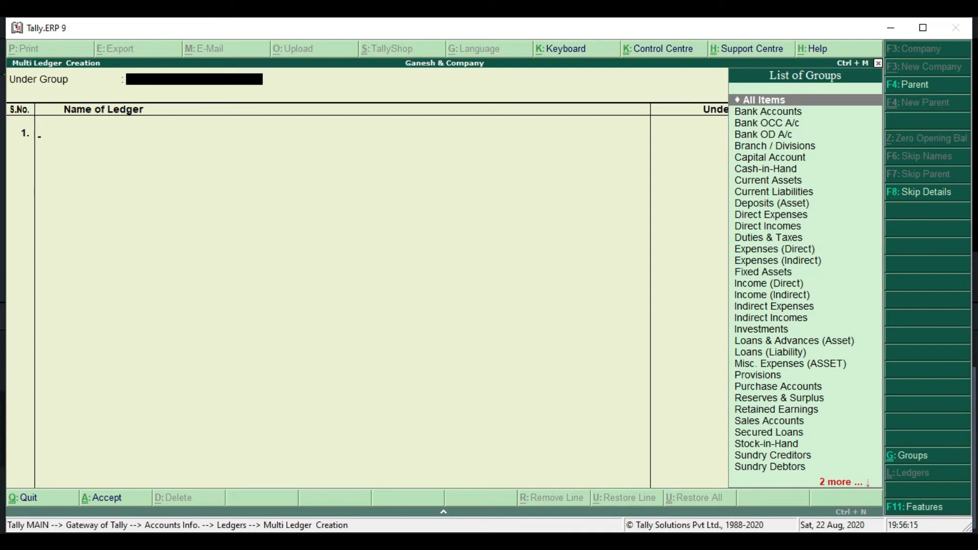
key(Return)
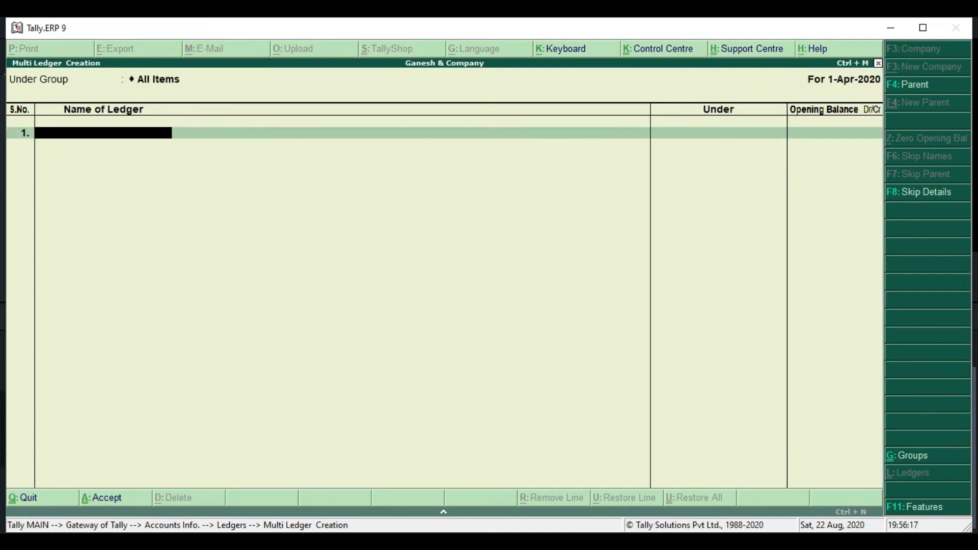
Step: Check the rent transaction in the Word list and add a Rent ledger under Indirect Expenses with a blank opening balance
key(alt+Tab)
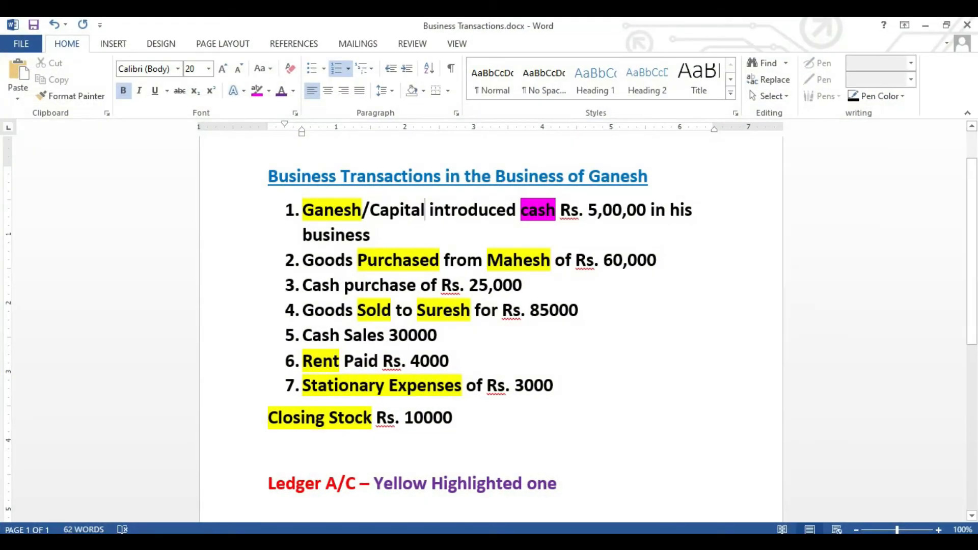
key(alt+Tab)
text(Rent)
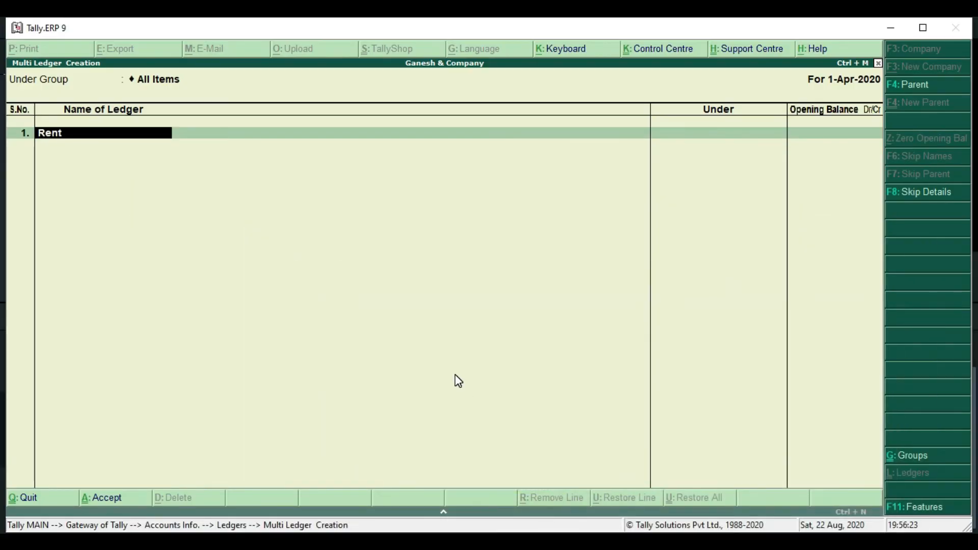
key(Return)
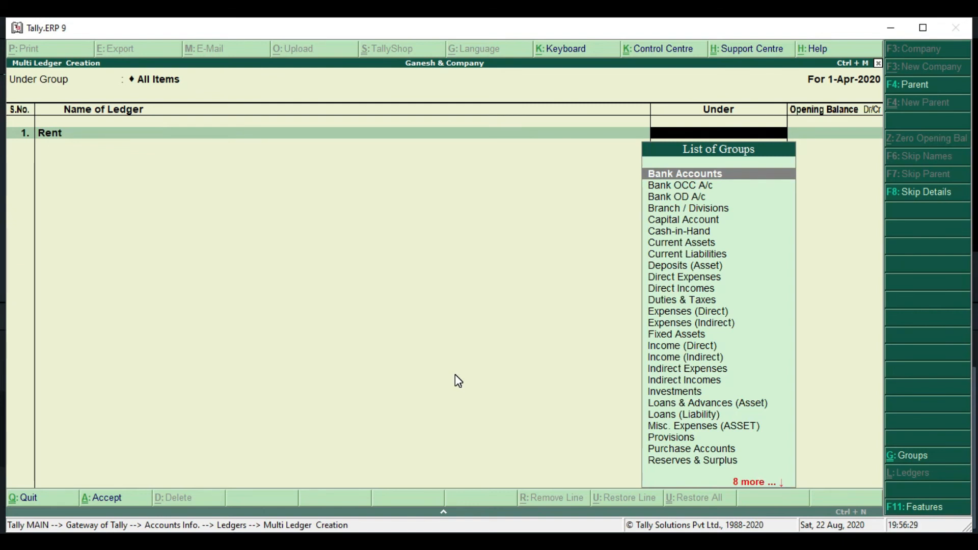
text(Exp)
key(Down)
key(Down)
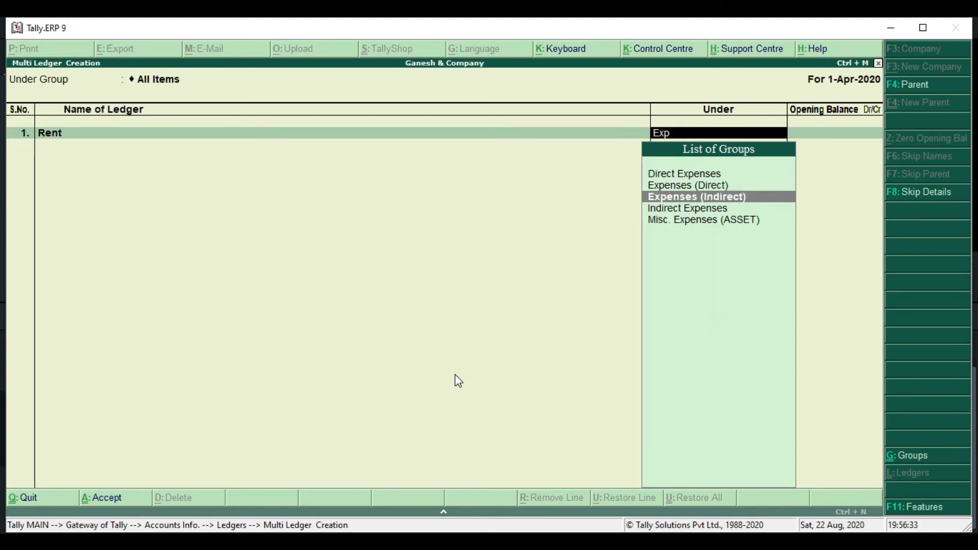
key(Down)
key(Return)
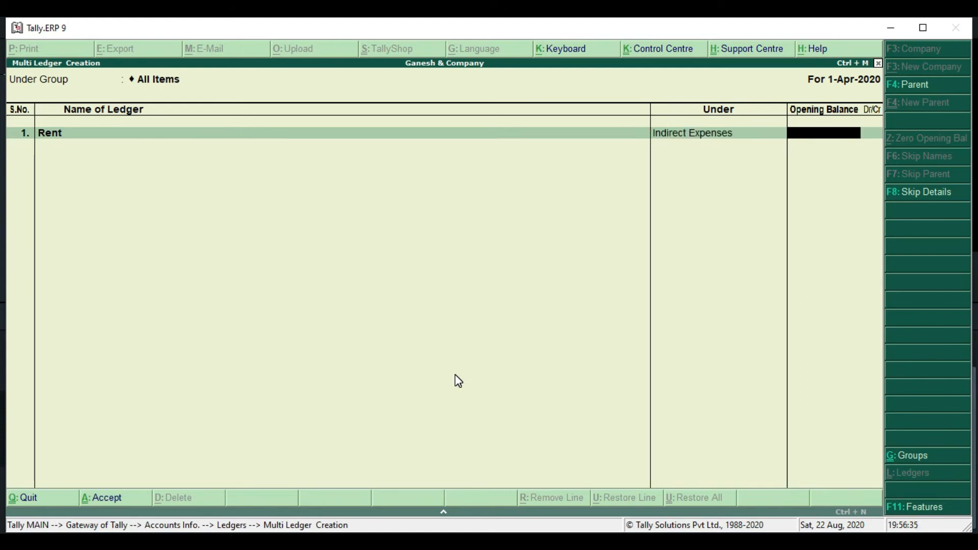
key(Return)
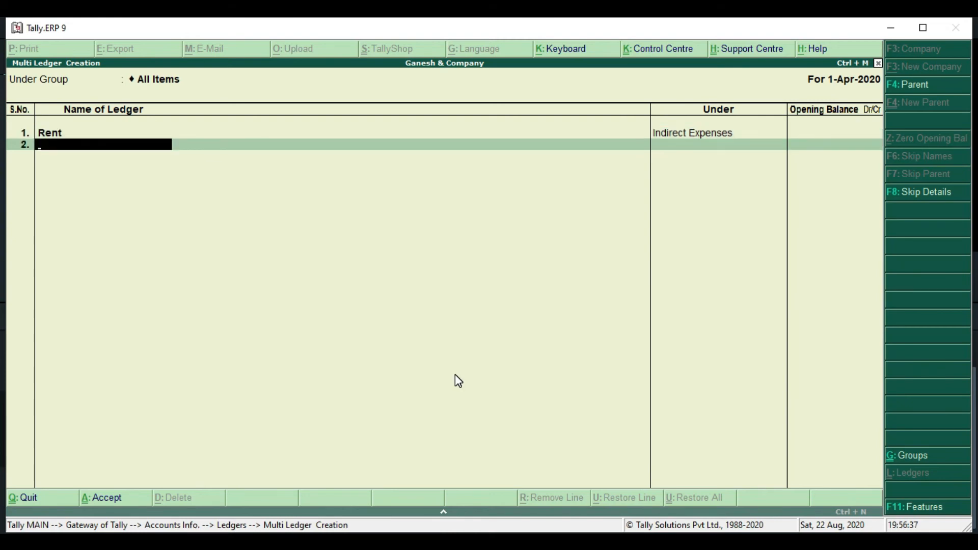
Step: Add a second ledger named Stationary Exp under Indirect Expenses, leaving its opening balance blank
text(Stationary Exp)
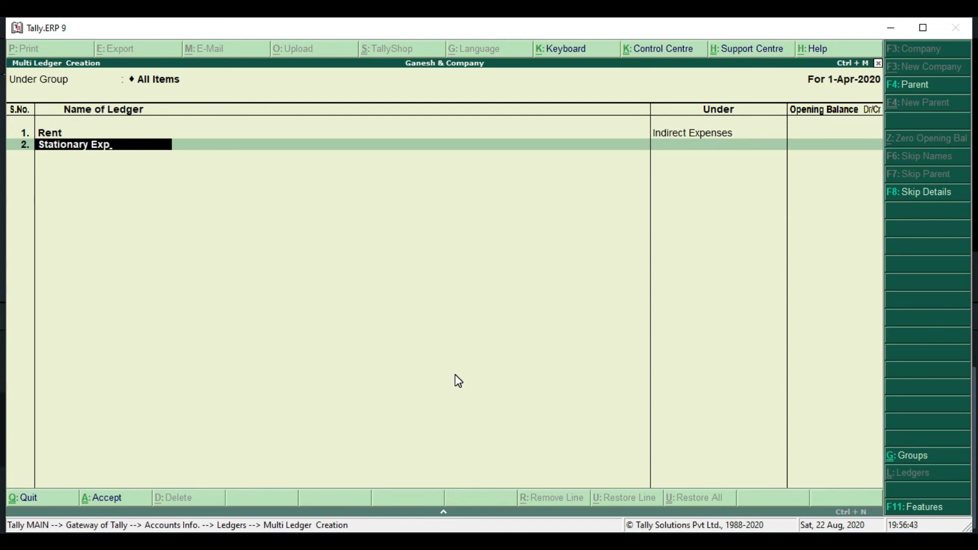
key(Return)
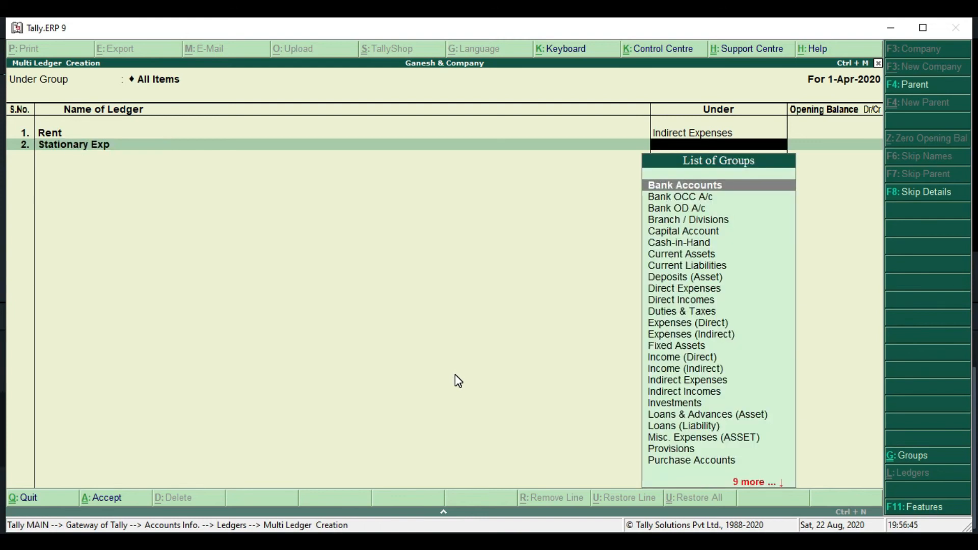
text(Ind)
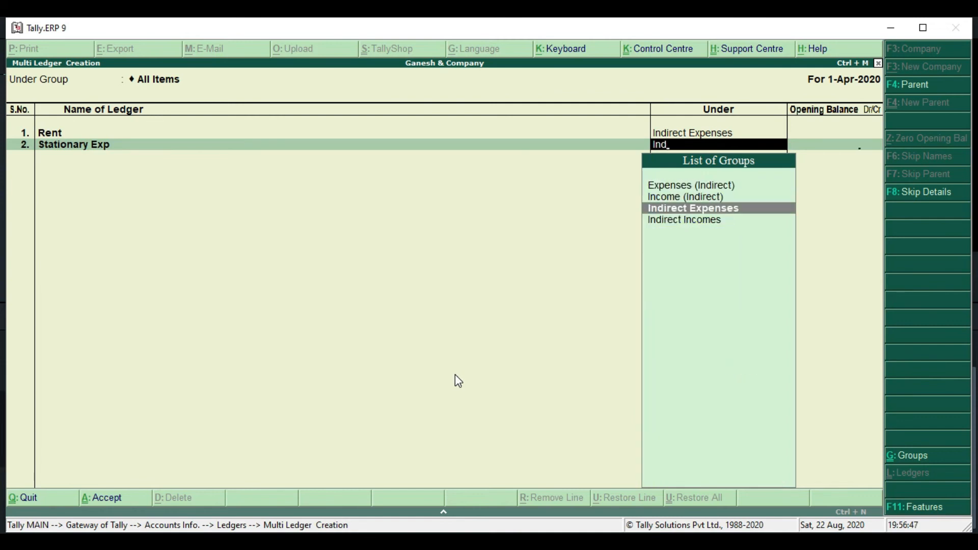
key(Return)
text(7)
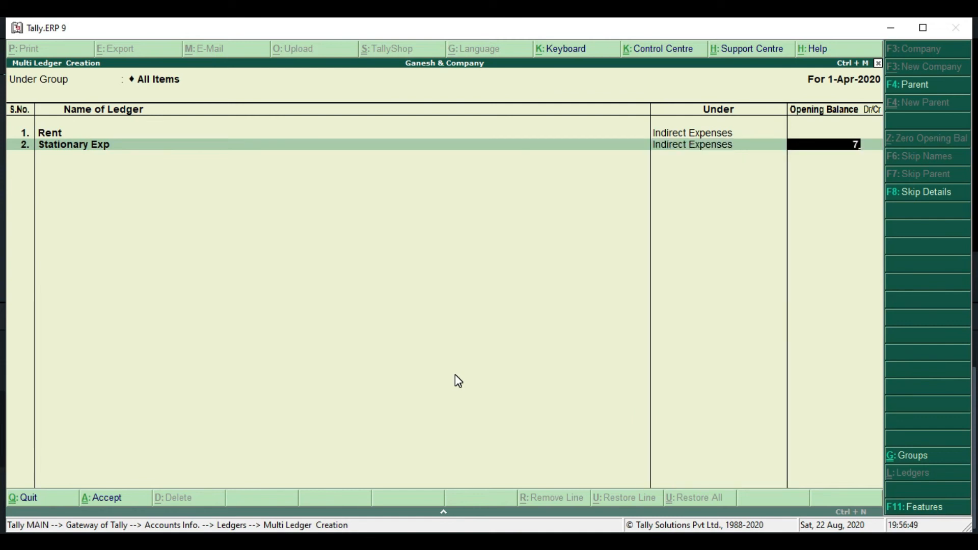
key(BackSpace)
key(Return)
Step: Add a third ledger named Closing Stock under Stock-in-Hand with a blank opening balance, and switch to the Word list to check it
text(Cl)
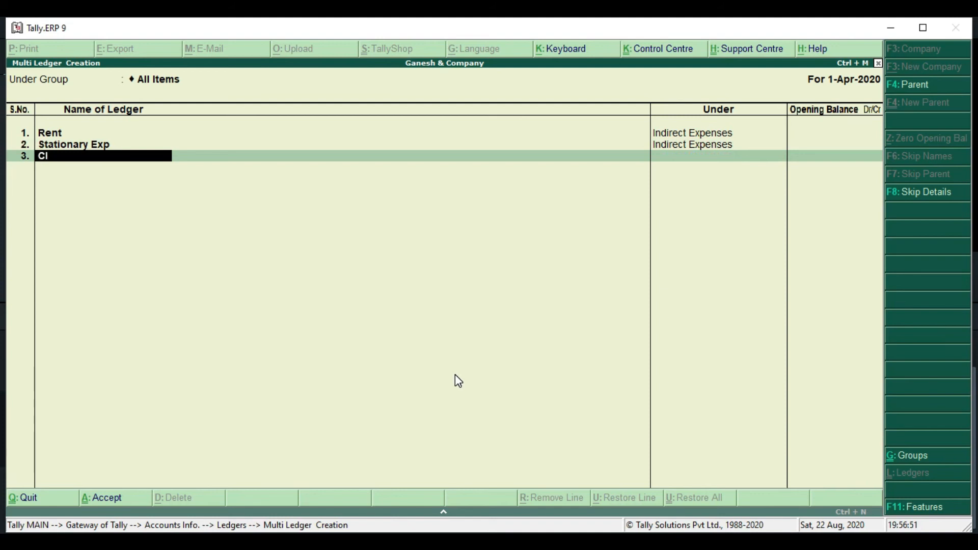
text(osing Stock)
key(Return)
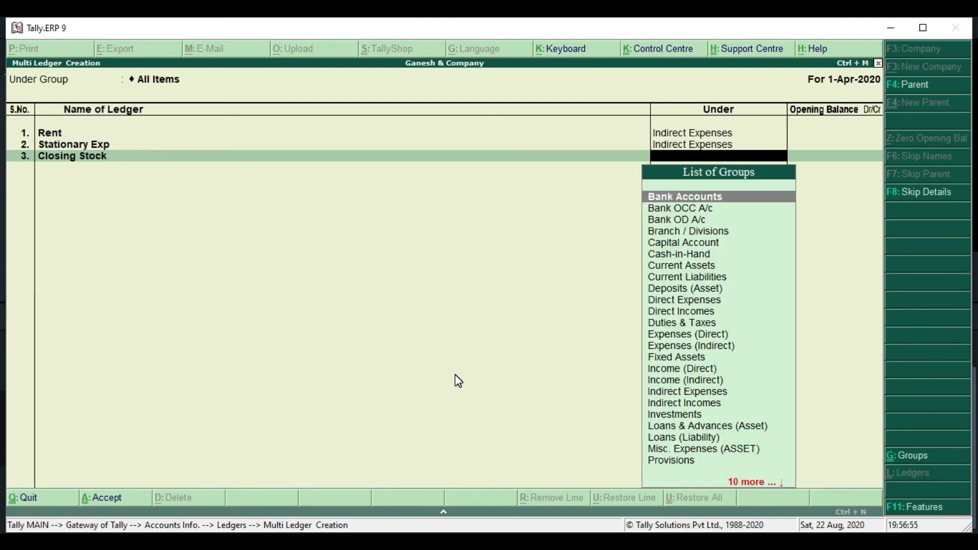
text(St)
text(oc)
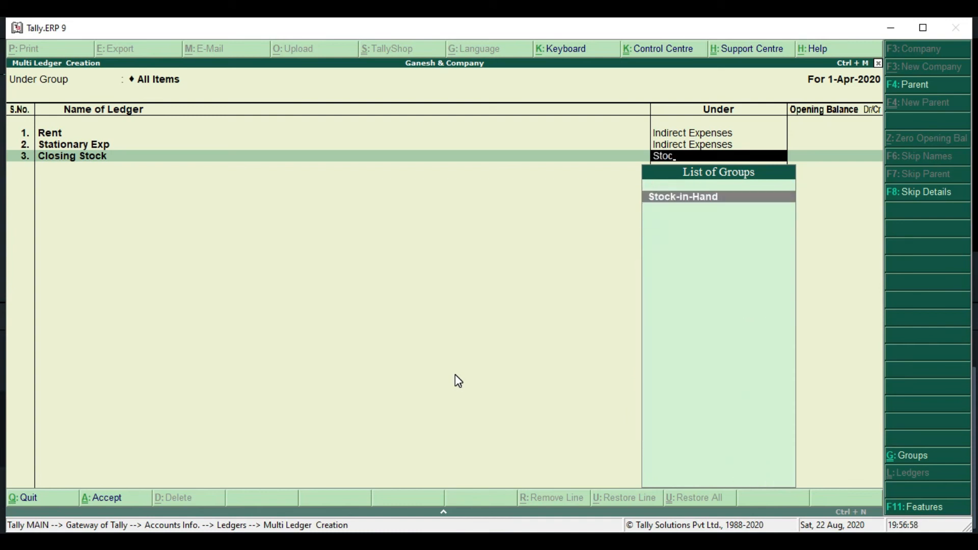
key(Return)
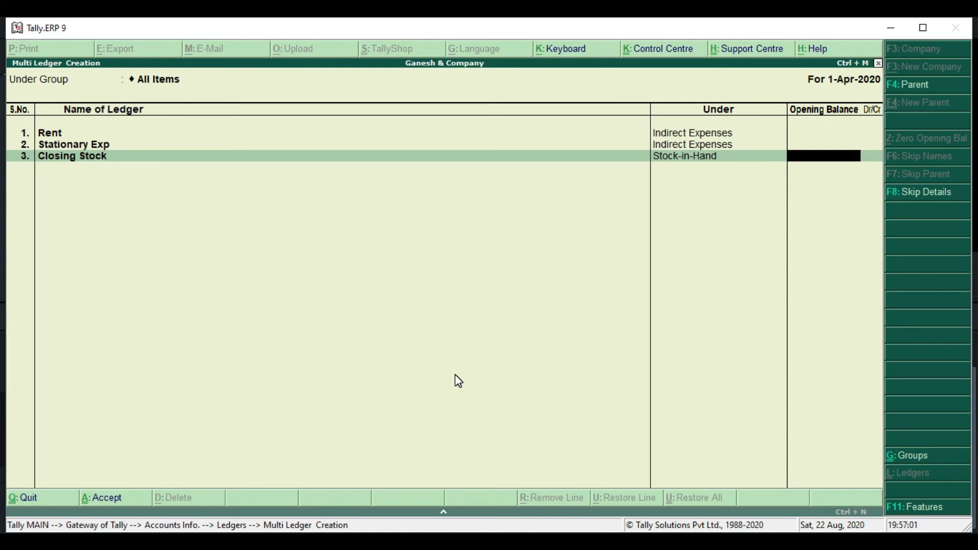
key(Return)
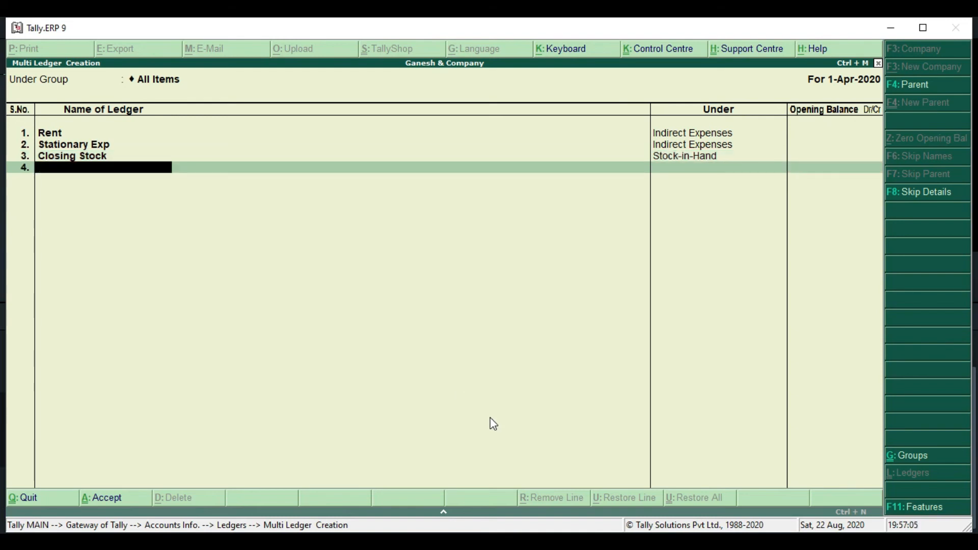
click(605, 541)
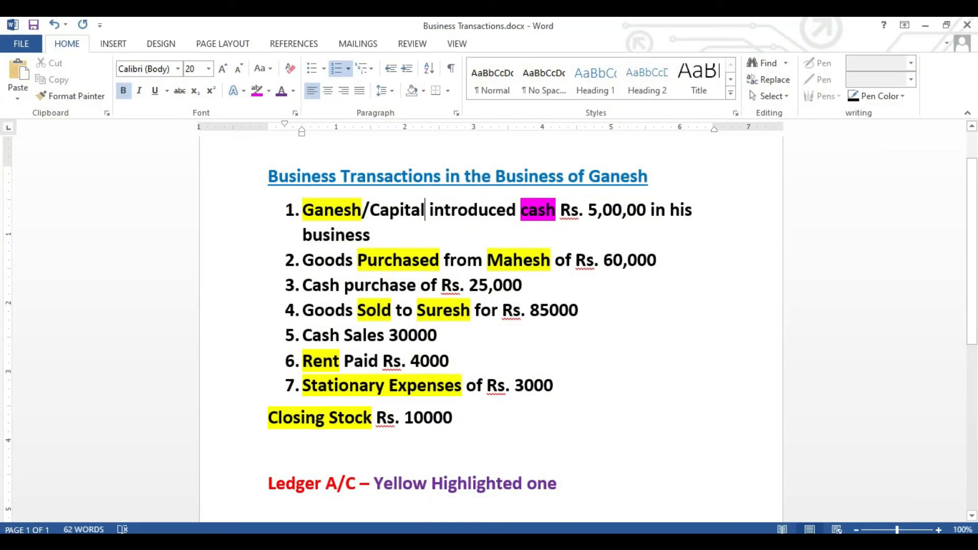
Step: Switch back to Tally.ERP 9, save the Rent, Stationary Exp and Closing Stock ledgers, and return to the Gateway of Tally
click(606, 542)
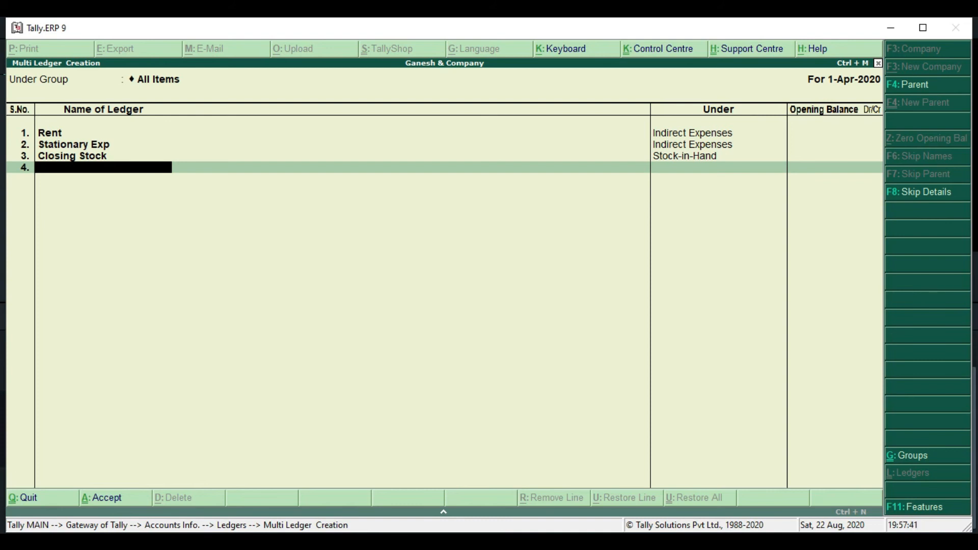
key(Return)
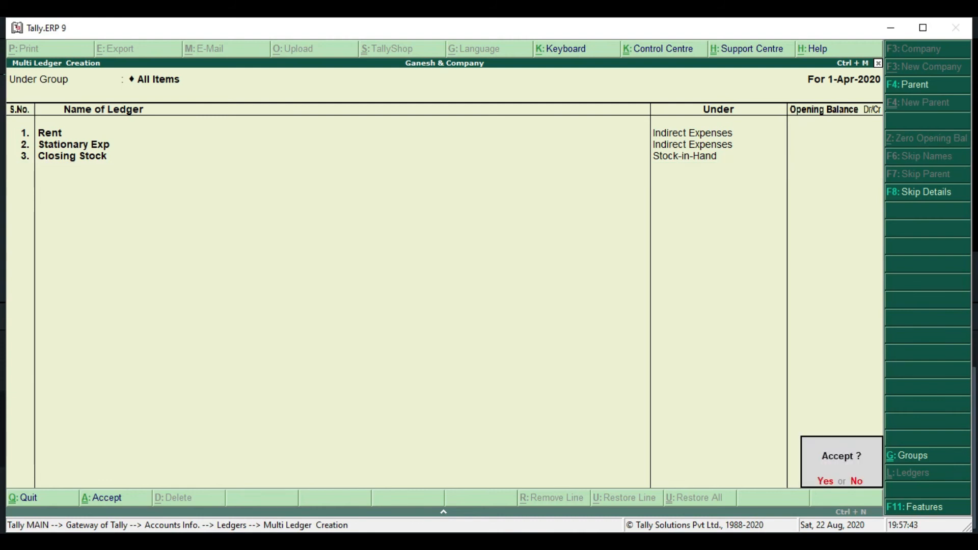
key(Return)
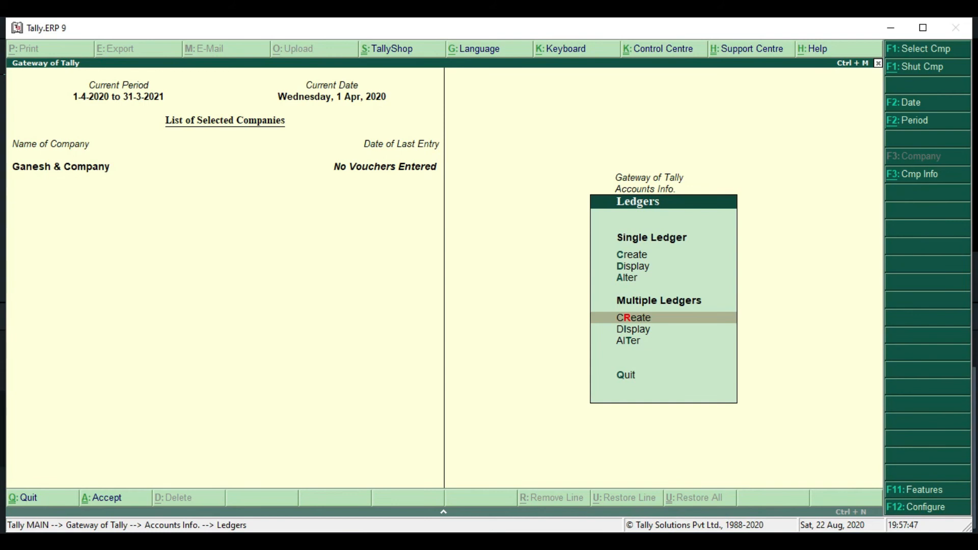
key(Escape)
key(Escape)
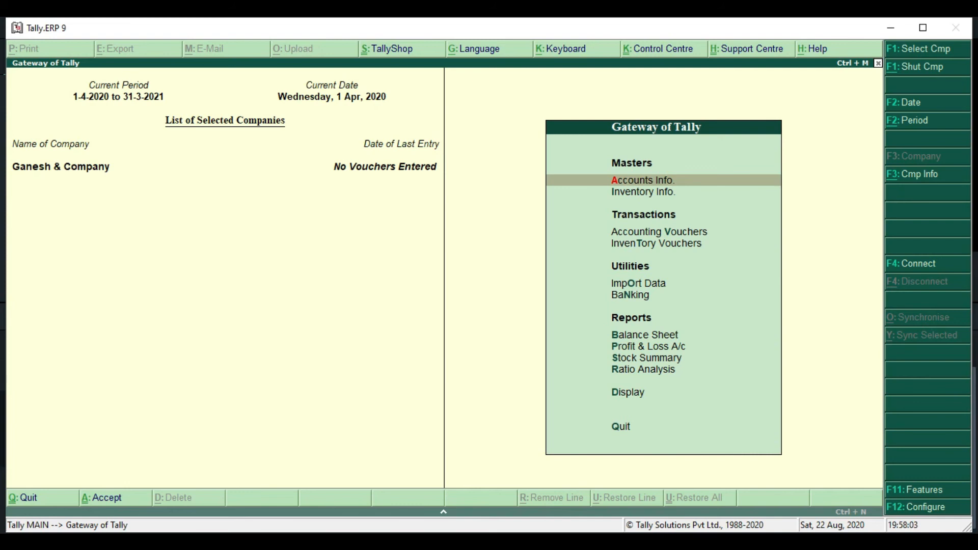
Step: Open the company's list of ledgers for display in single-ledger mode
key(Return)
key(Down)
key(Return)
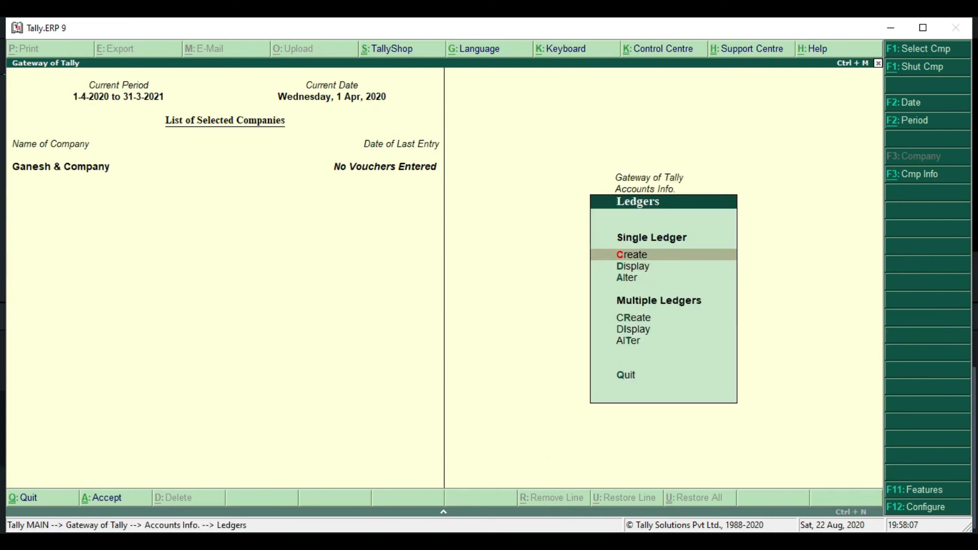
key(Down)
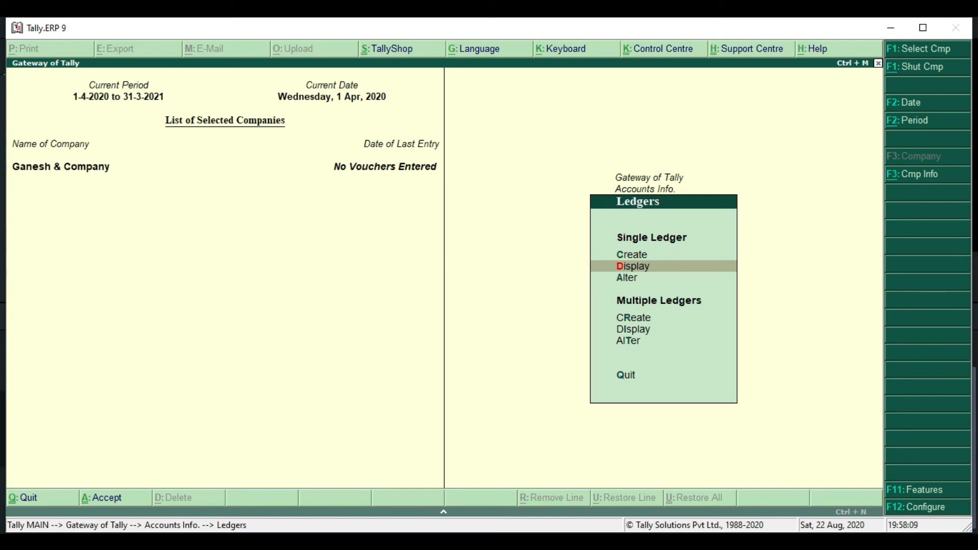
key(Up)
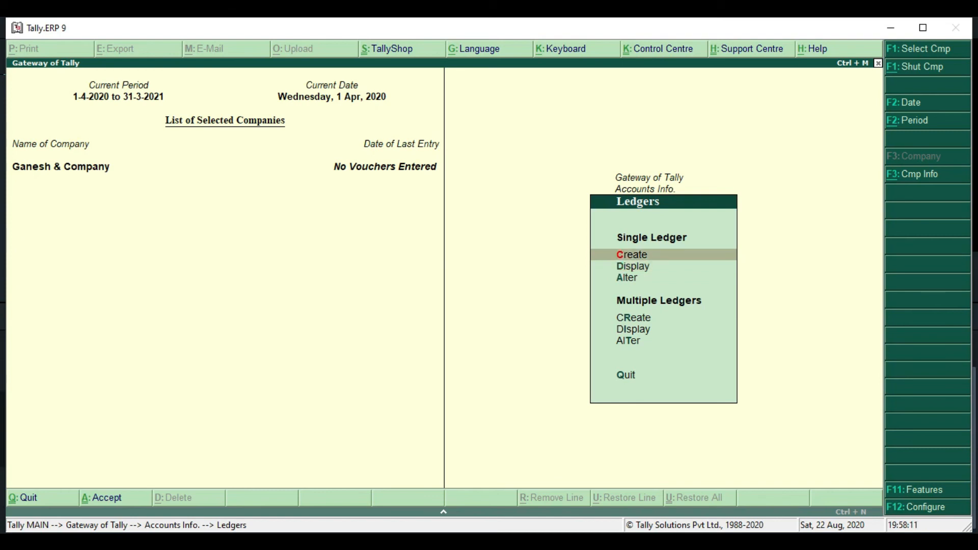
key(Down)
key(Down)
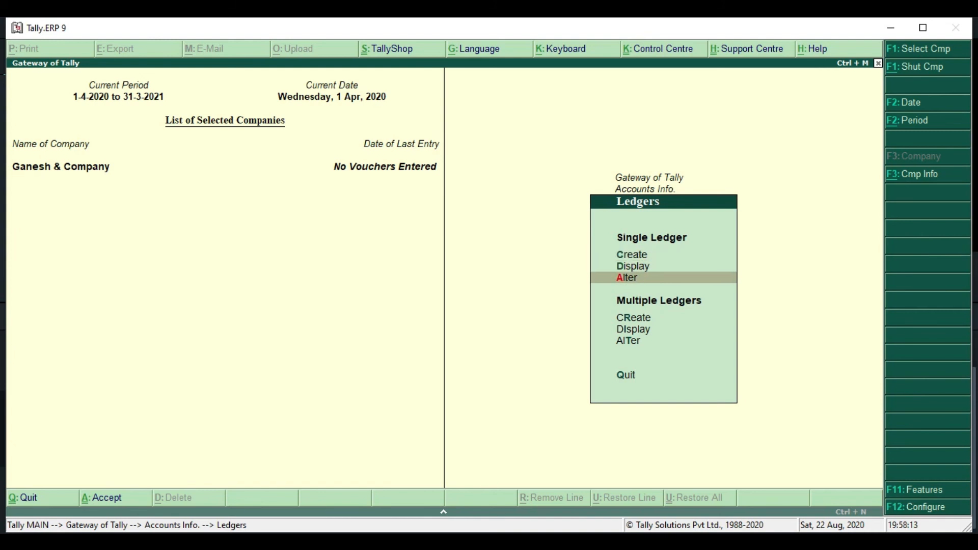
key(Up)
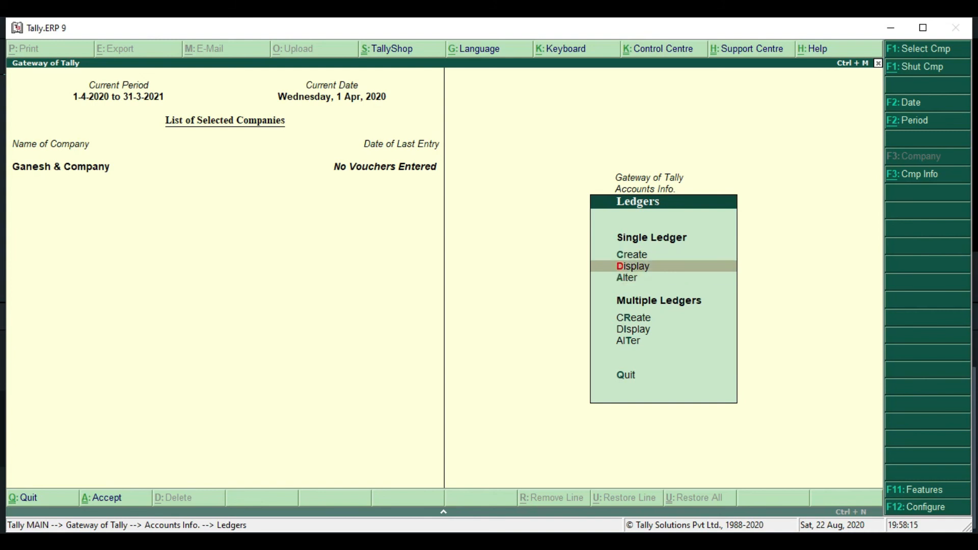
key(Return)
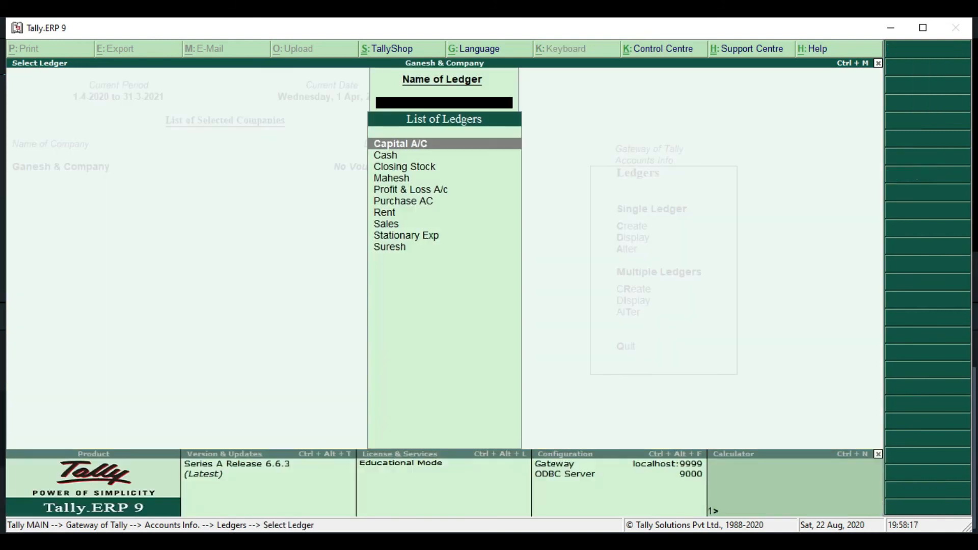
Step: Review the created ledgers in the list, display the details of the customer's ledger under Sundry Debtors, and close them
key(Down)
key(Down)
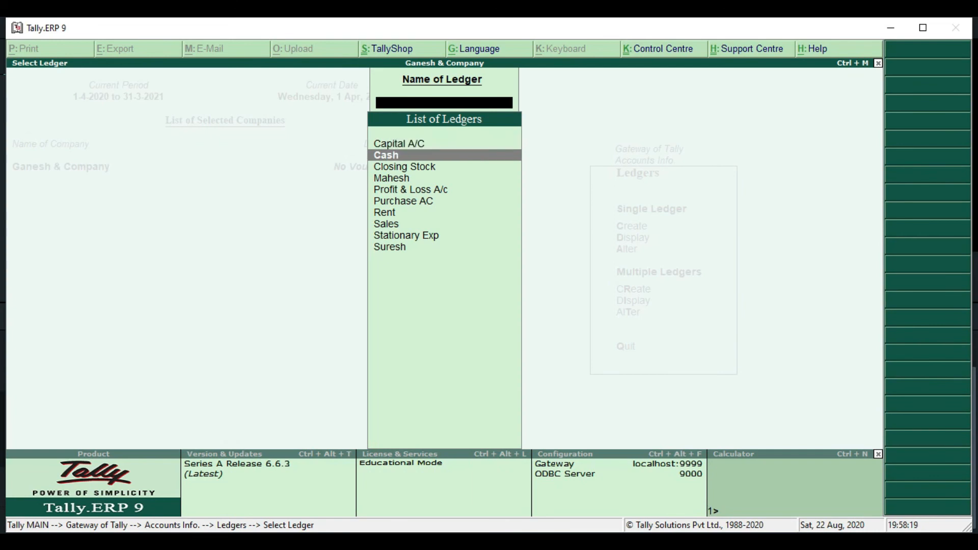
key(Down)
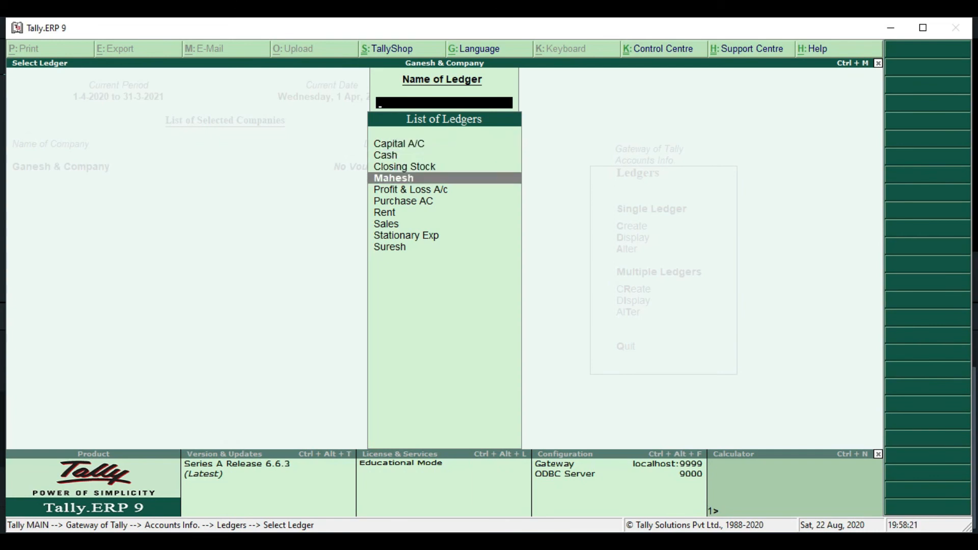
key(Down)
key(Down)
key(Down)
key(Down)
key(Down)
key(Down)
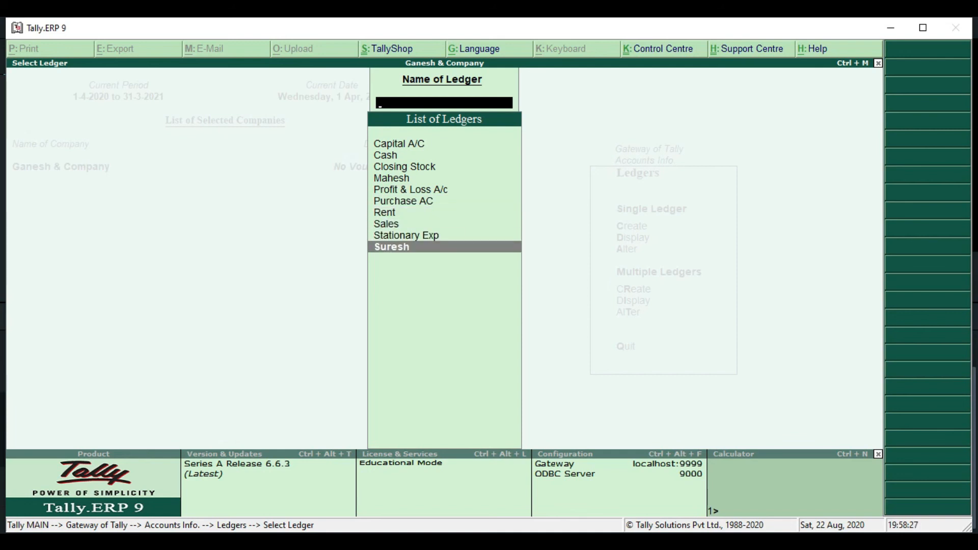
key(Return)
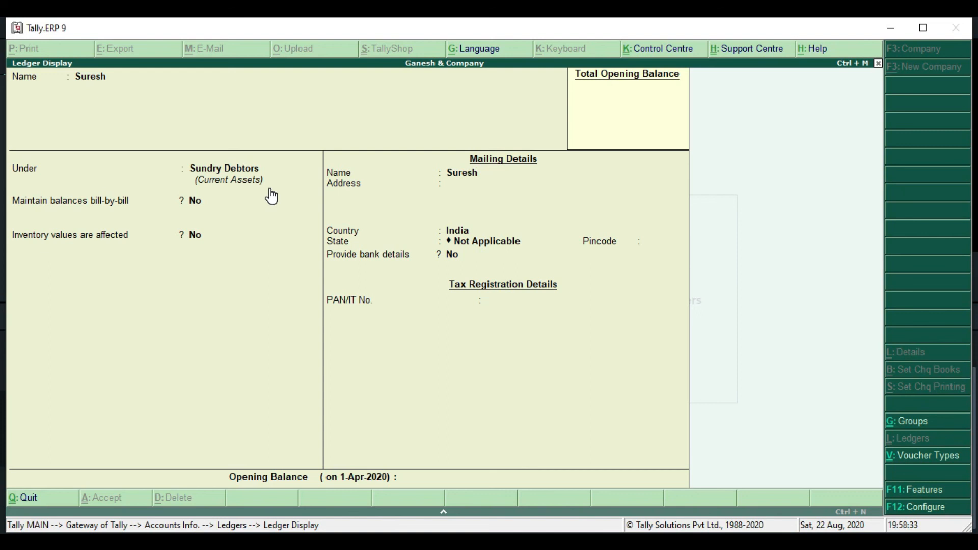
key(Escape)
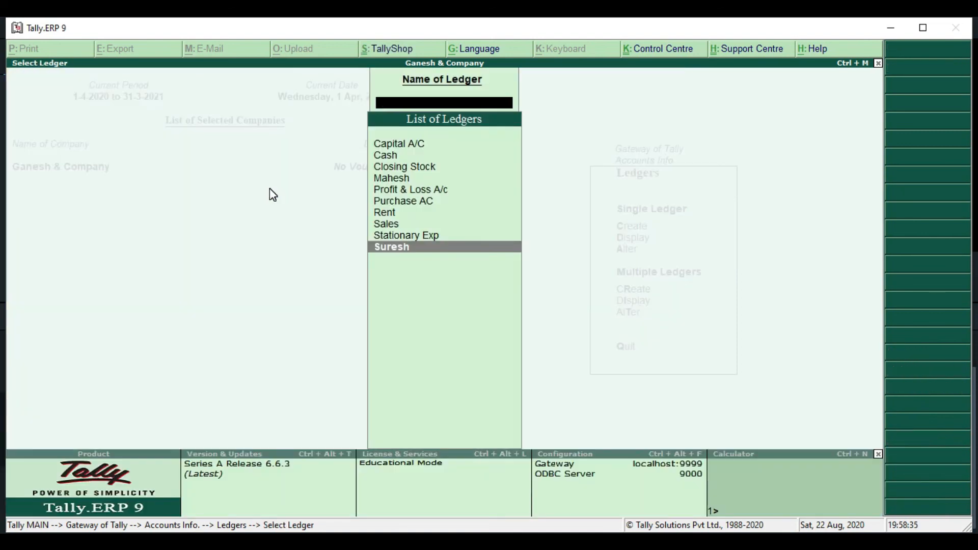
Step: Return to the Gateway of Tally and switch to the Word document to check the business transactions
key(Escape)
key(Escape)
key(Escape)
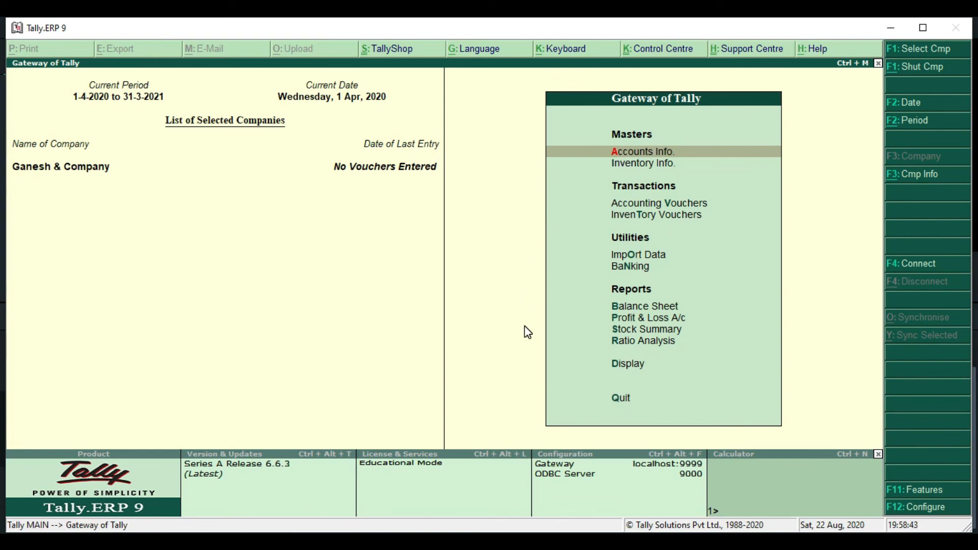
click(613, 542)
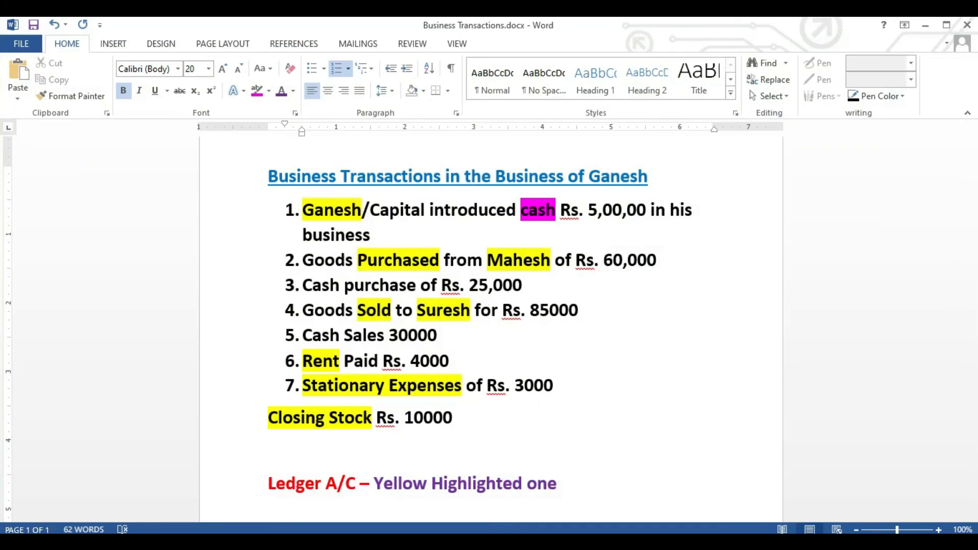